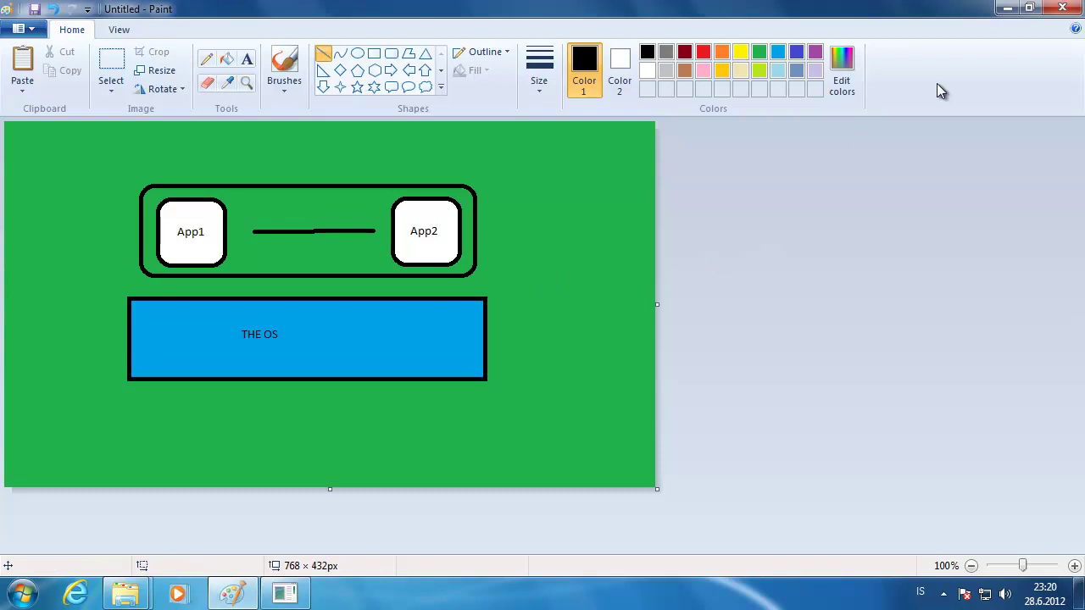
# Minimize Paint and examine the primary package and its mandatory Xobni dependency in the Dynamic Suite Composition Tool.
pyautogui.click(1006, 8)
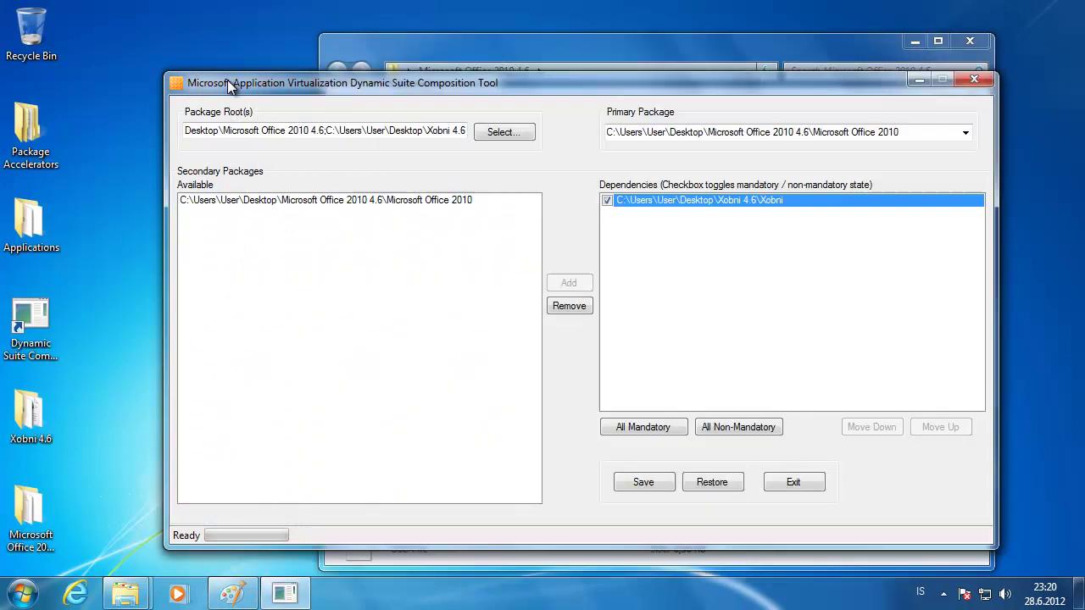
pyautogui.click(227, 81)
pyautogui.moveTo(402, 88); pyautogui.dragTo(349, 57)
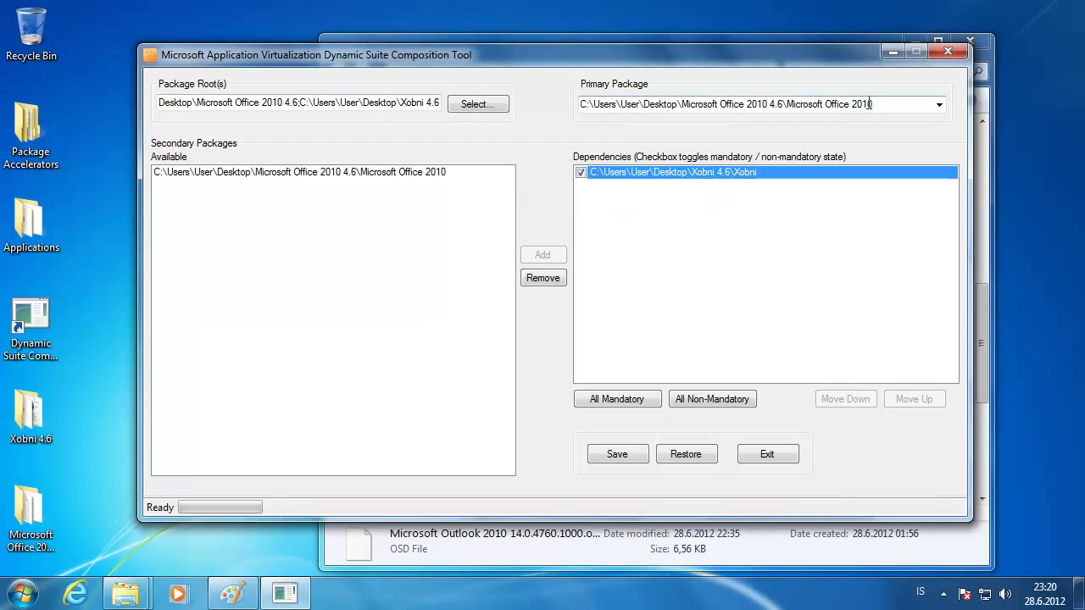
pyautogui.click(787, 103)
pyautogui.click(874, 104)
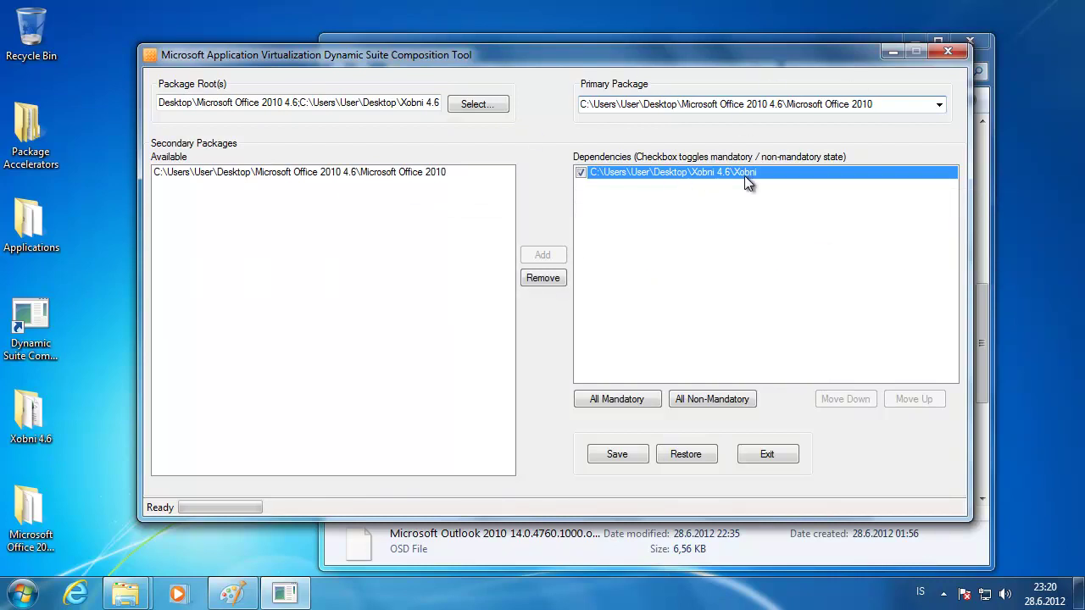
# Open the file Microsoft Outlook 2010 14.0.4760.1000.osd from the Microsoft Office 2010 4.6 folder in Notepad.
pyautogui.click(649, 561)
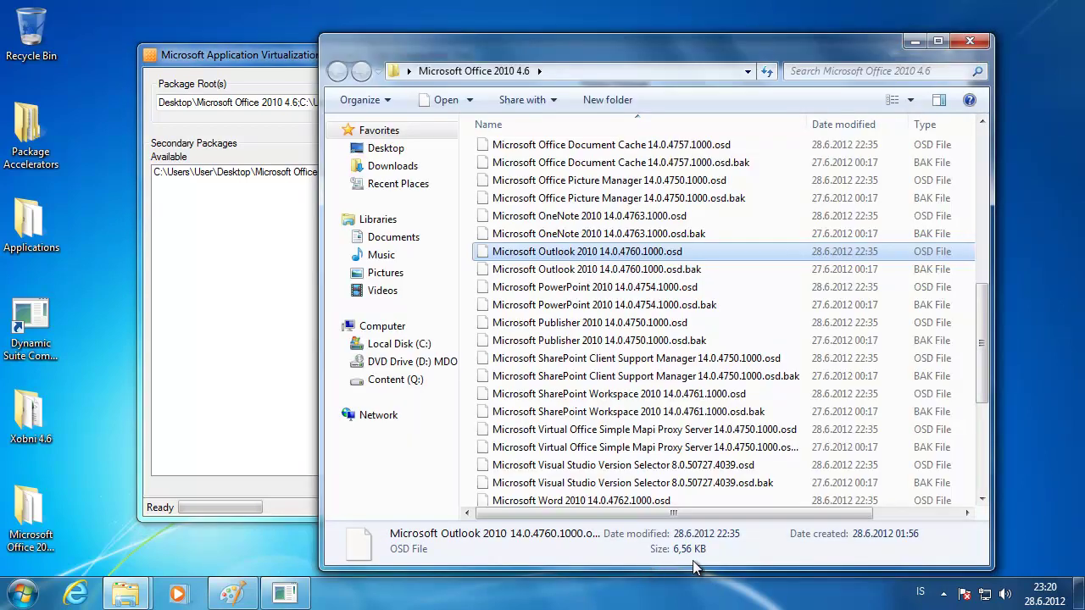
pyautogui.click(586, 270)
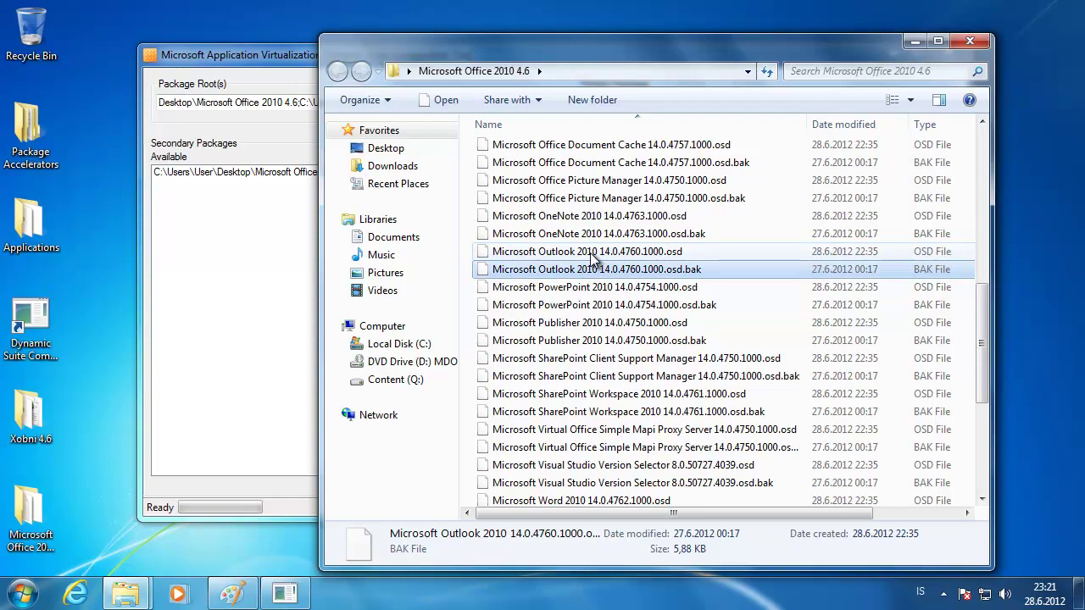
pyautogui.click(591, 256)
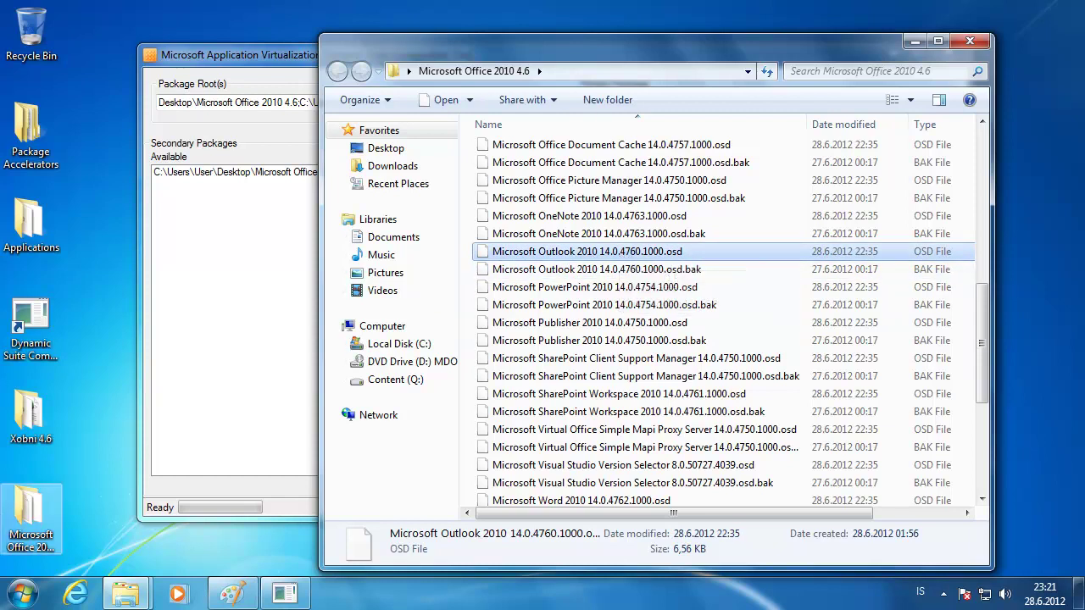
pyautogui.click(20, 593)
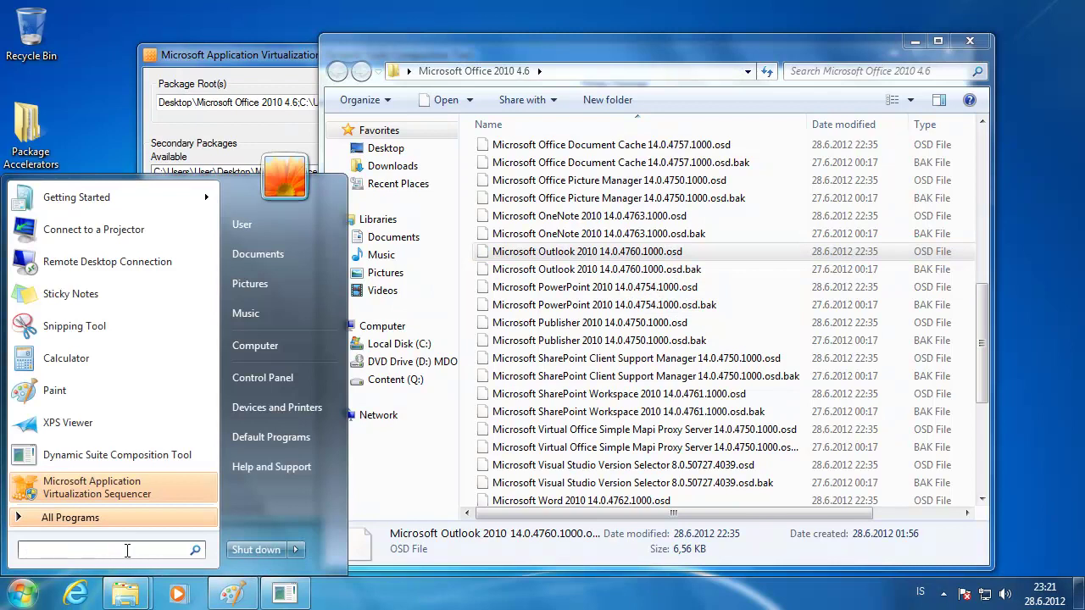
pyautogui.write('notepad')
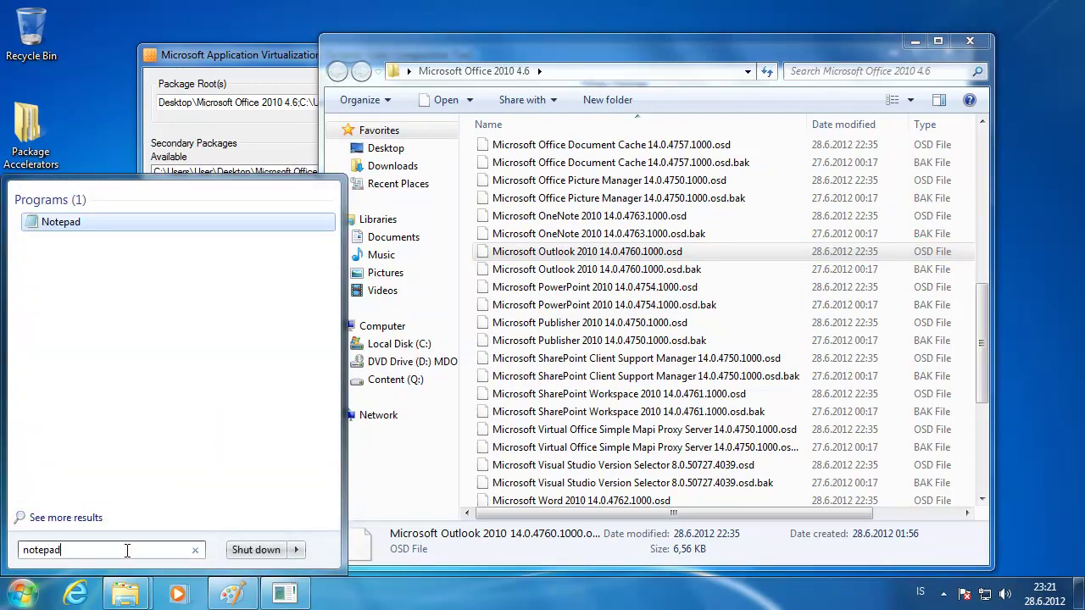
pyautogui.press('Return')
pyautogui.click(861, 79)
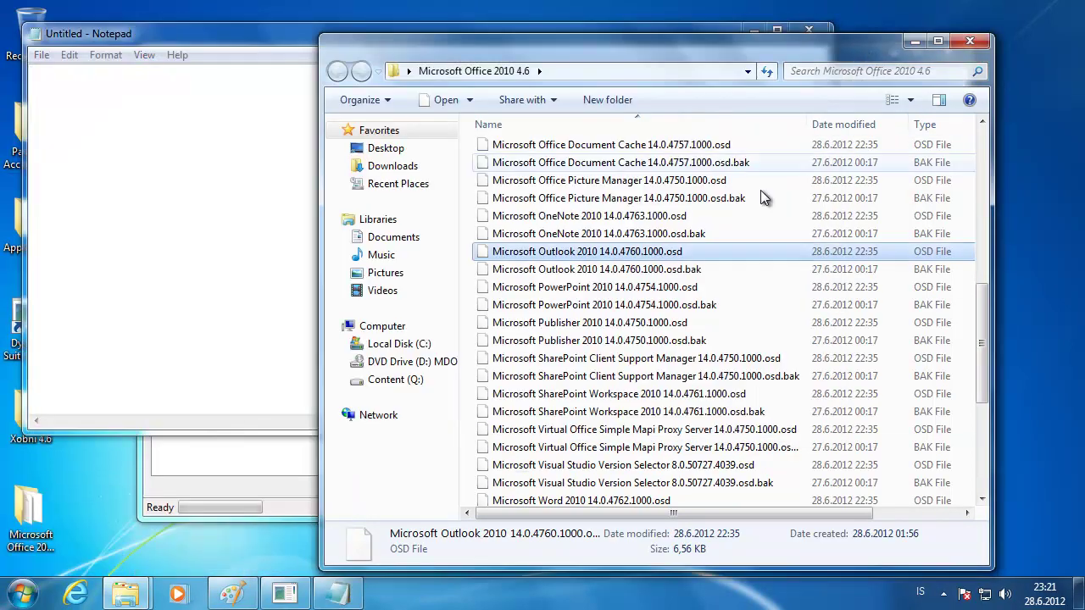
pyautogui.moveTo(596, 267); pyautogui.dragTo(207, 241)
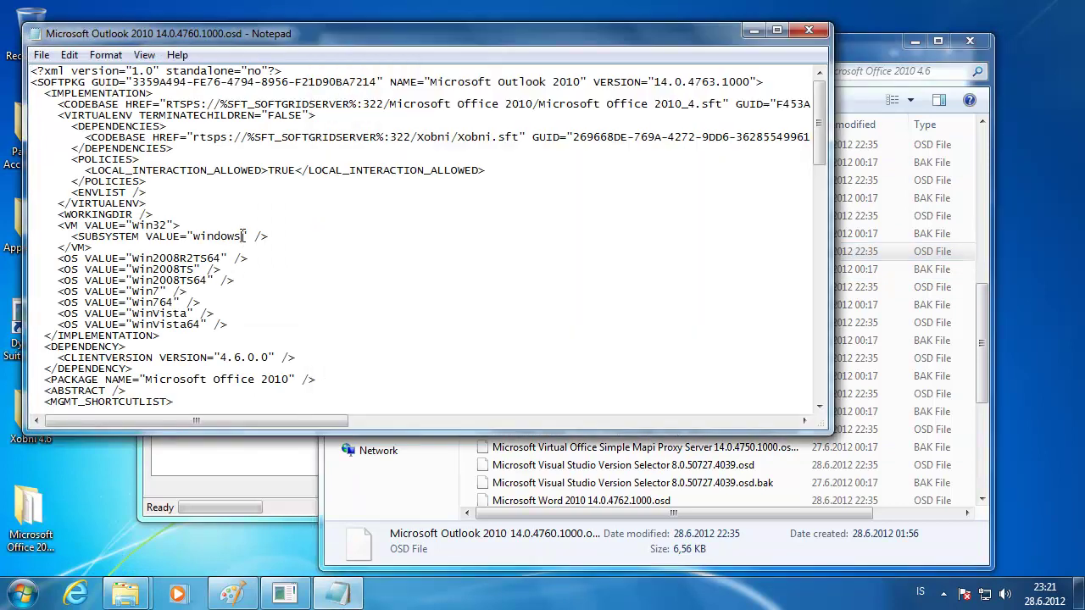
# Examine the DEPENDENCIES section and its Xobni.sft reference in the Outlook OSD file, and close Notepad.
pyautogui.moveTo(78, 126); pyautogui.dragTo(223, 148)
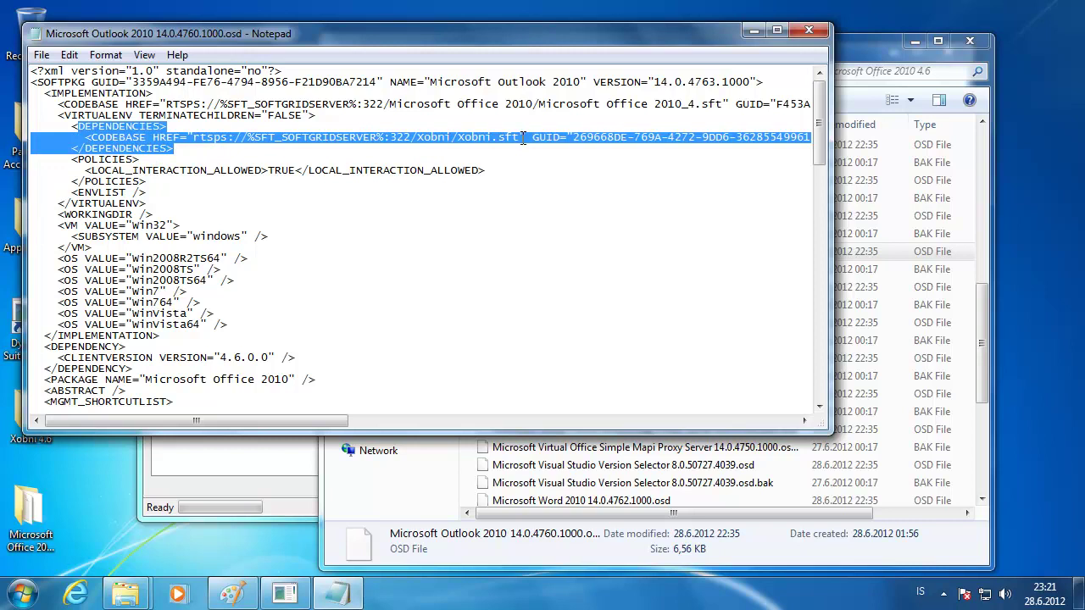
pyautogui.moveTo(523, 139); pyautogui.dragTo(459, 138)
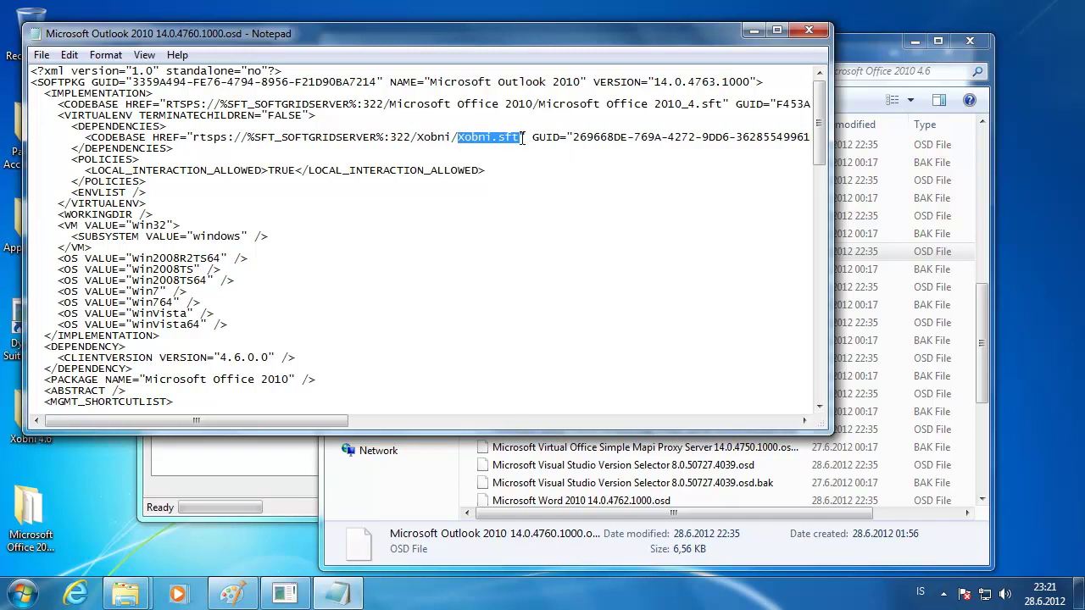
pyautogui.moveTo(521, 139); pyautogui.dragTo(461, 137)
pyautogui.click(859, 42)
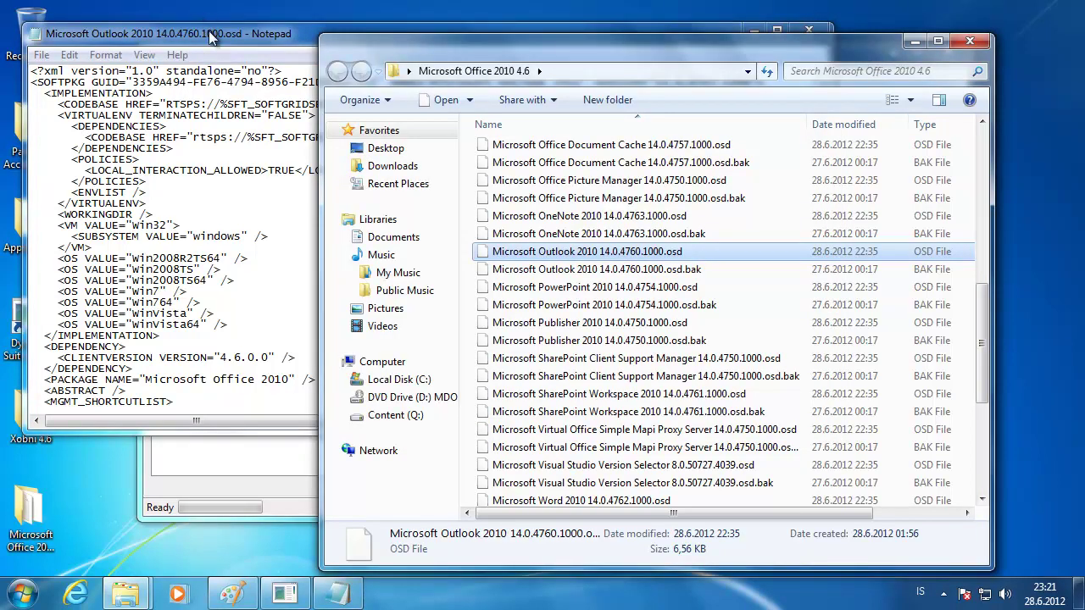
pyautogui.click(210, 37)
pyautogui.click(809, 31)
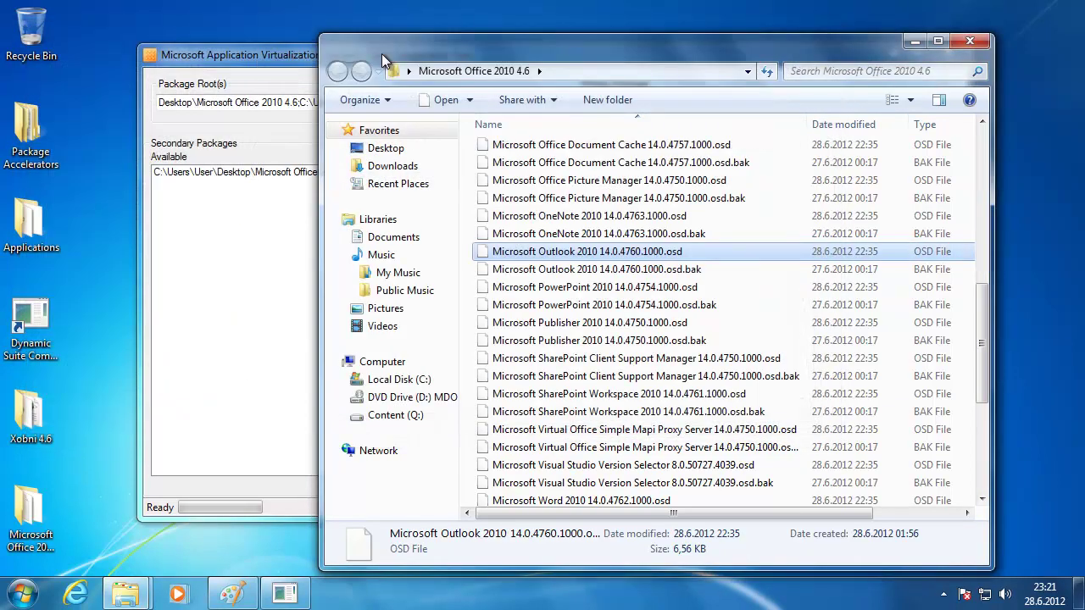
# Switch to the App-V server's management console and add a connection group named Temp Applications.
pyautogui.click(254, 64)
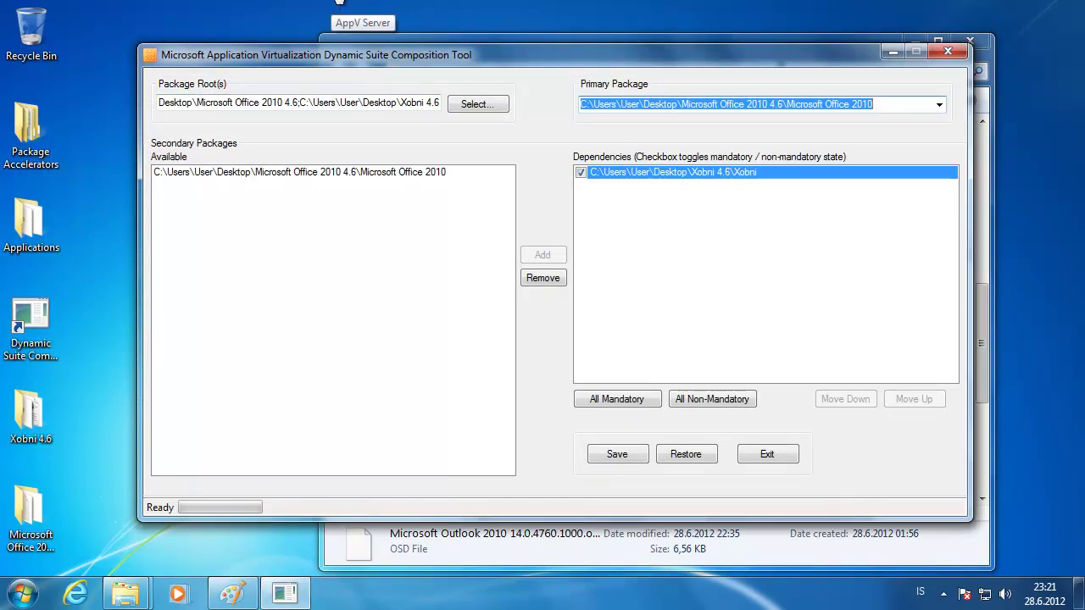
pyautogui.click(339, 3)
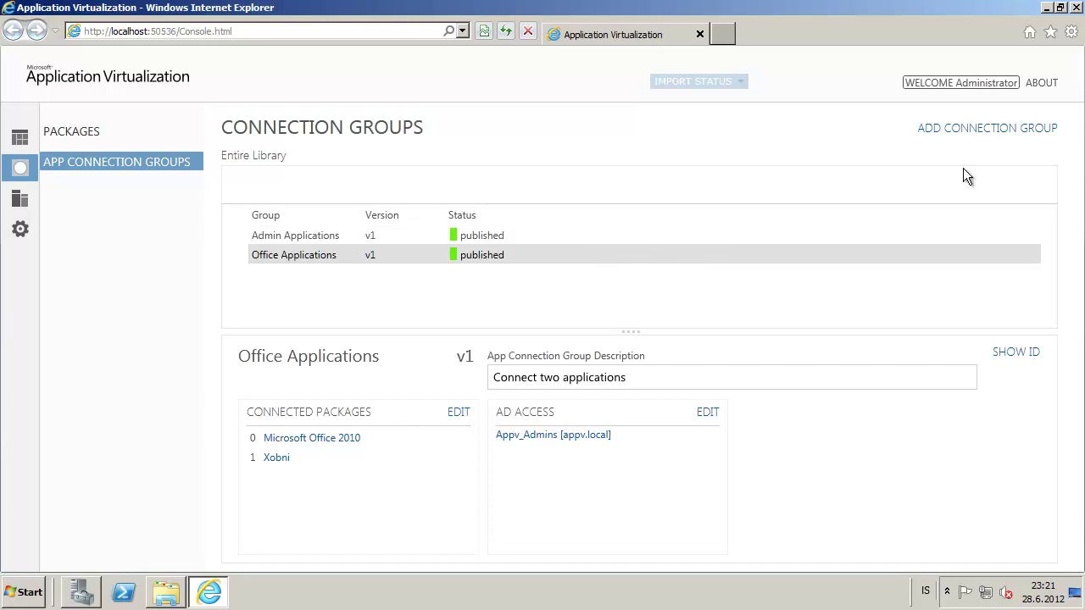
pyautogui.click(1008, 134)
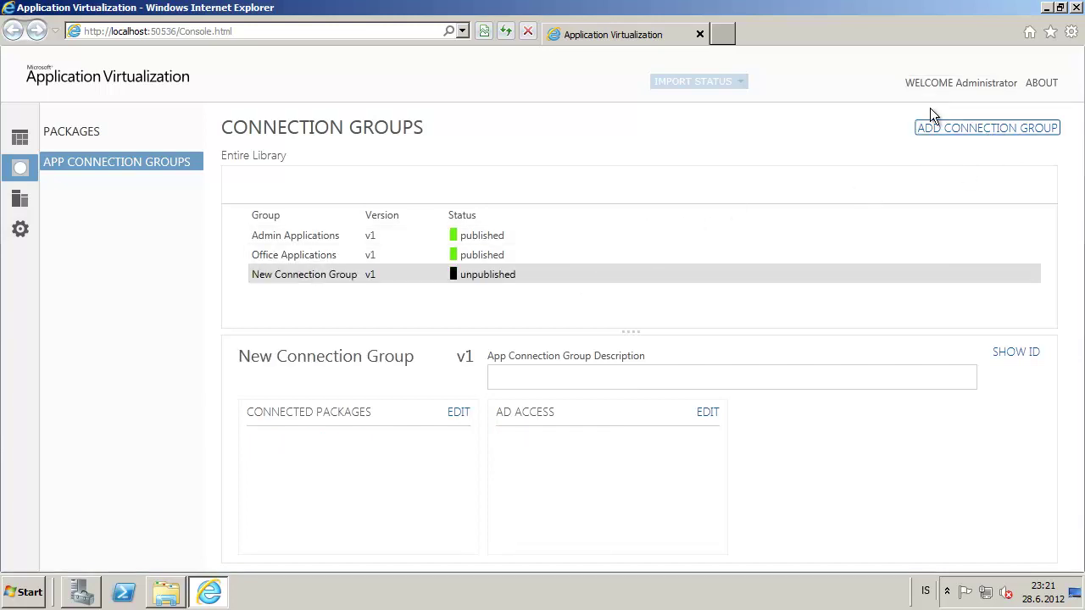
pyautogui.click(315, 278)
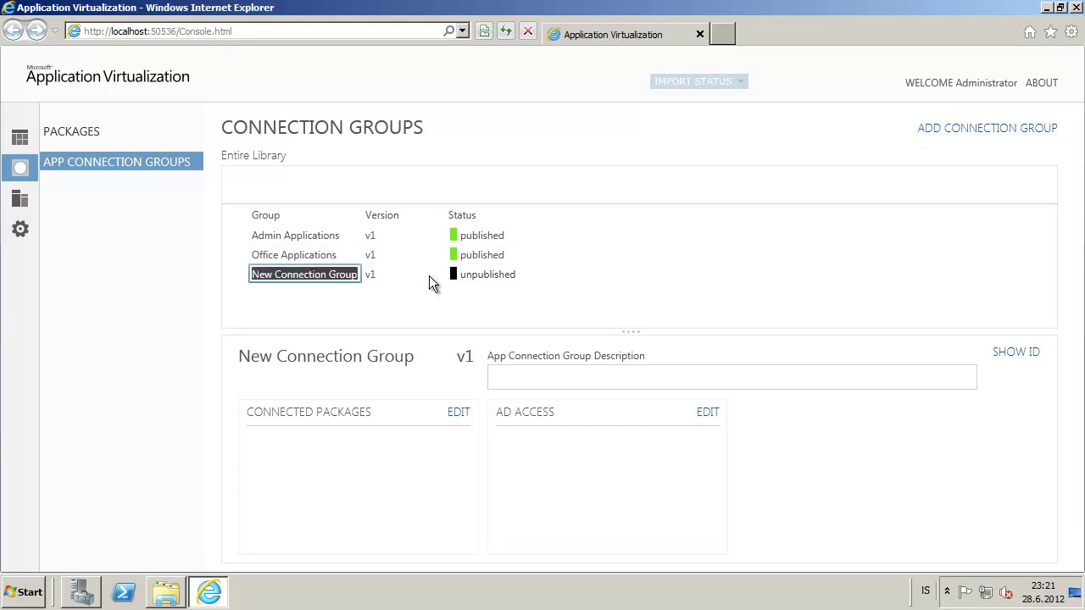
pyautogui.write('Temp Applications')
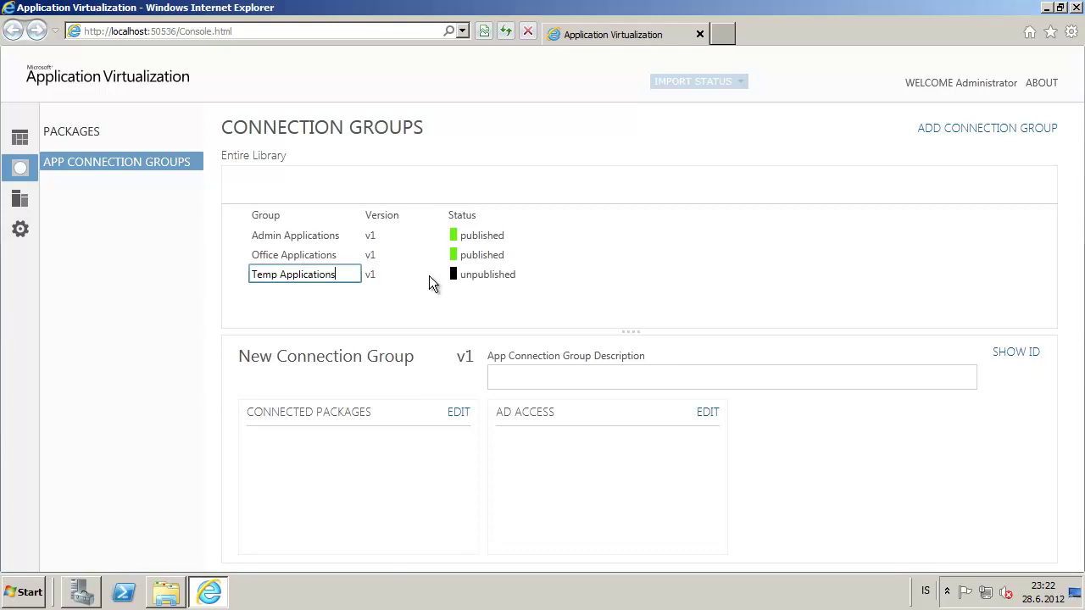
pyautogui.press('Return')
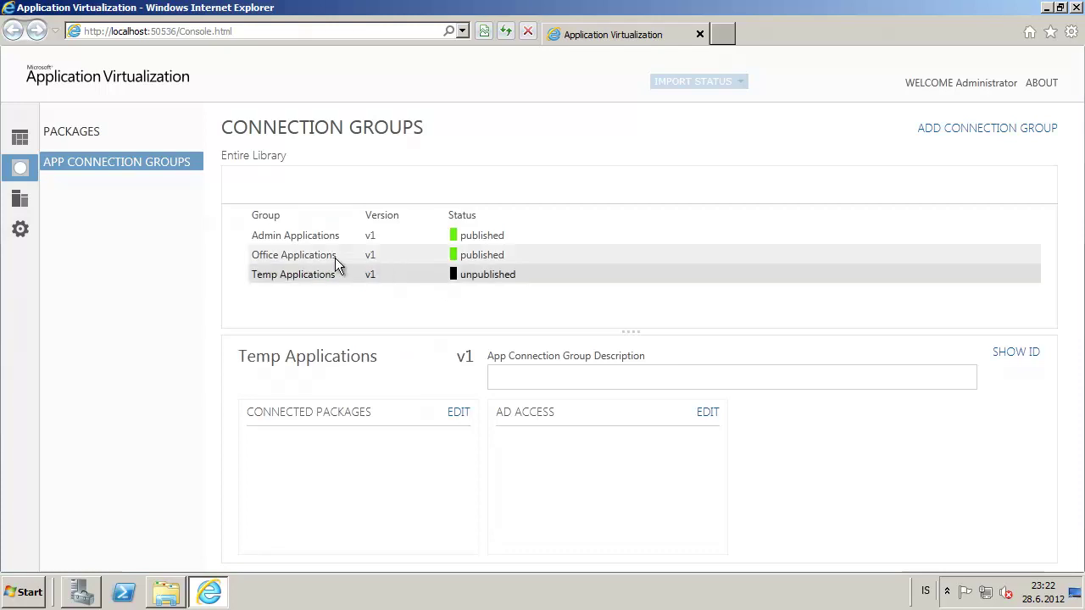
# Add Microsoft Office 2010 and Xobni, in that order, to the connected packages of Temp Applications and apply the change.
pyautogui.click(293, 274)
pyautogui.click(451, 367)
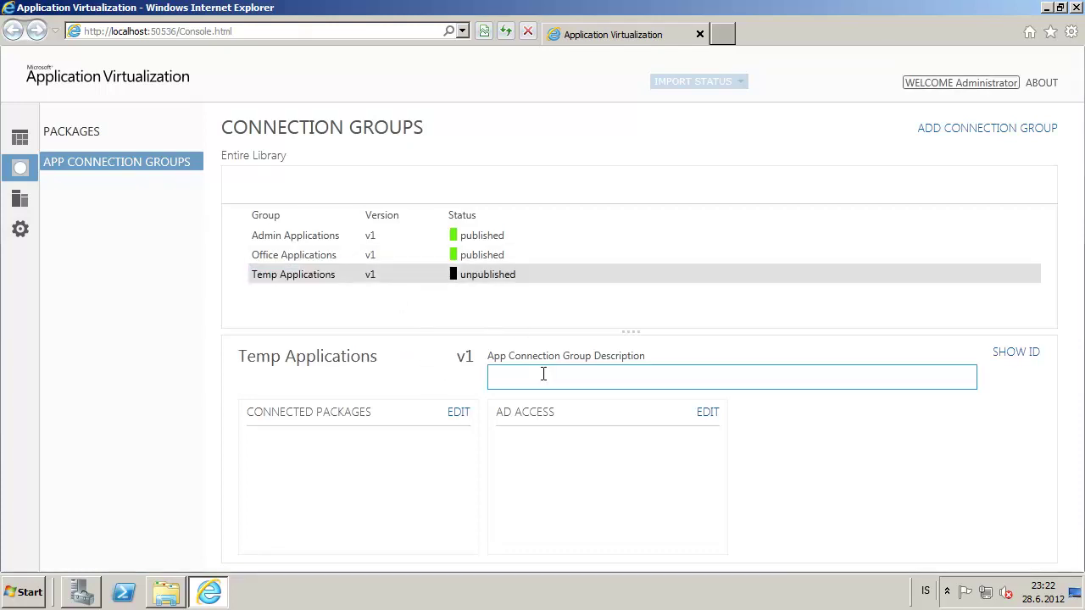
pyautogui.click(458, 413)
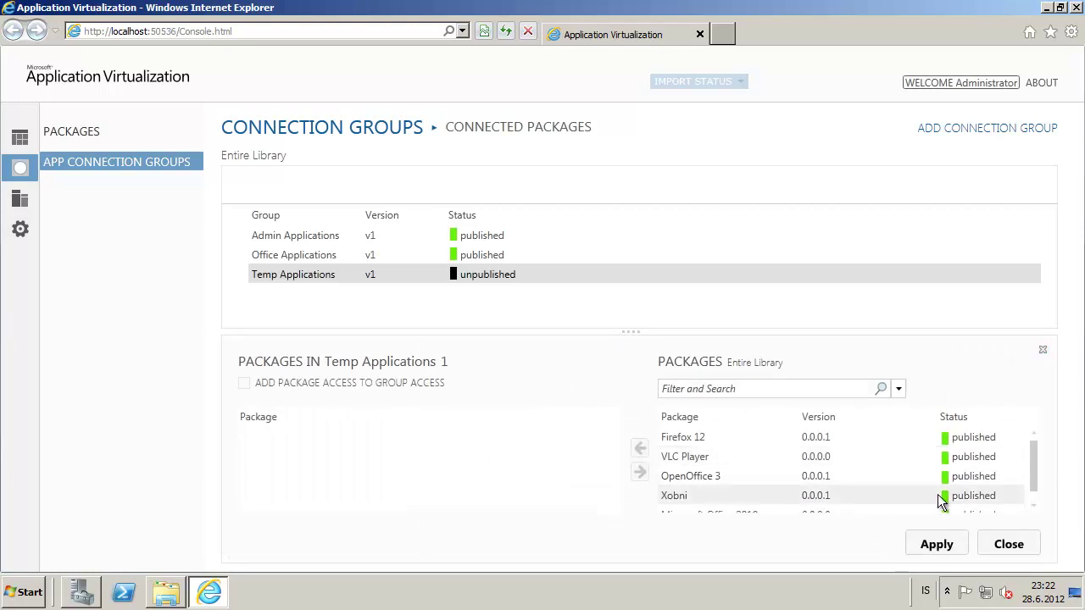
pyautogui.scroll(-1, 1034, 492)
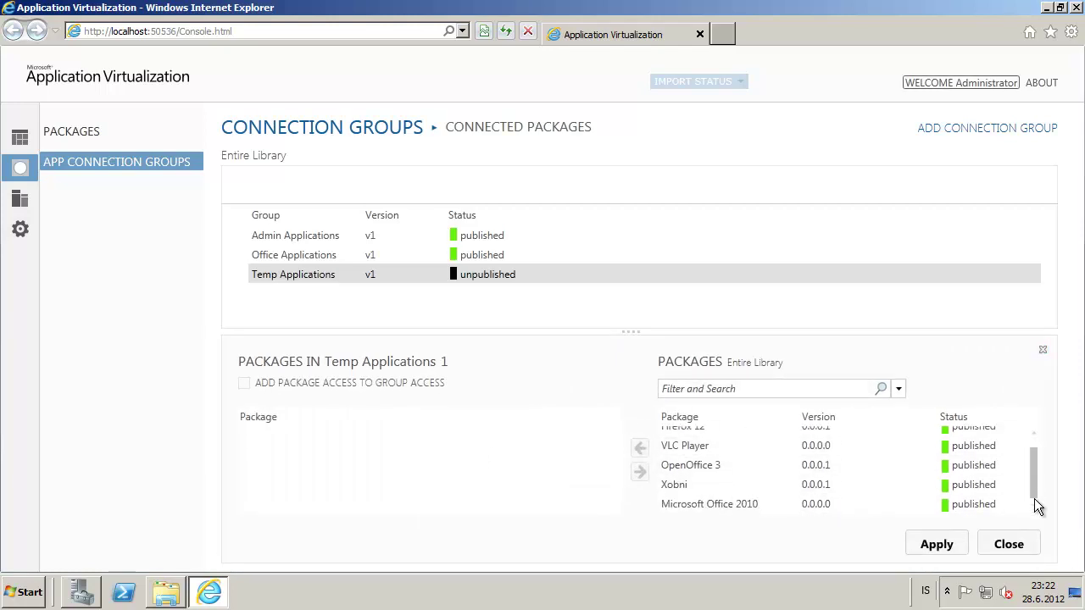
pyautogui.click(721, 501)
pyautogui.click(640, 449)
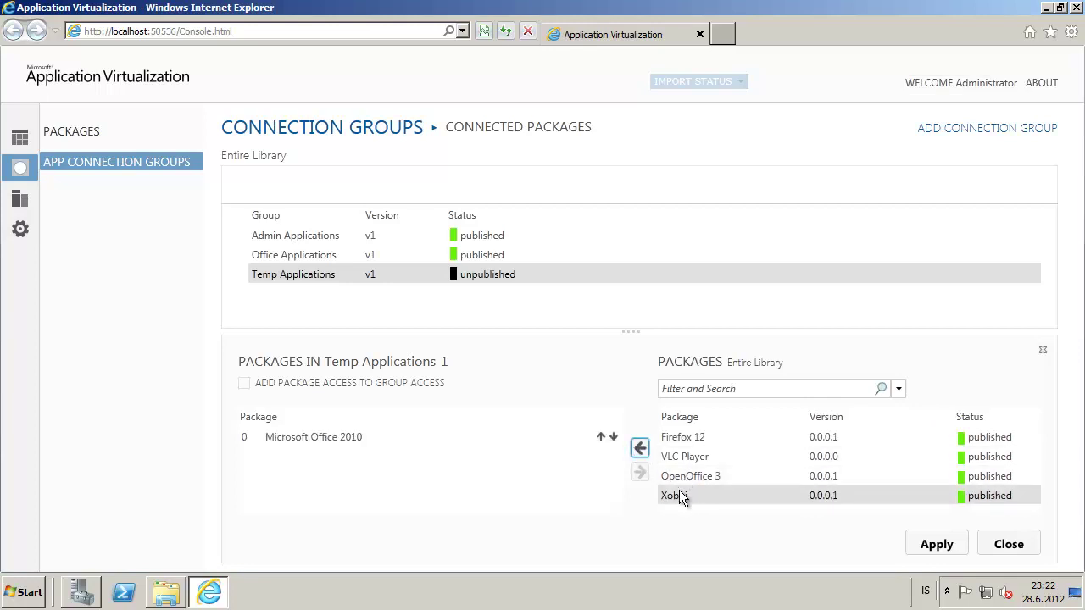
pyautogui.click(640, 449)
pyautogui.click(939, 543)
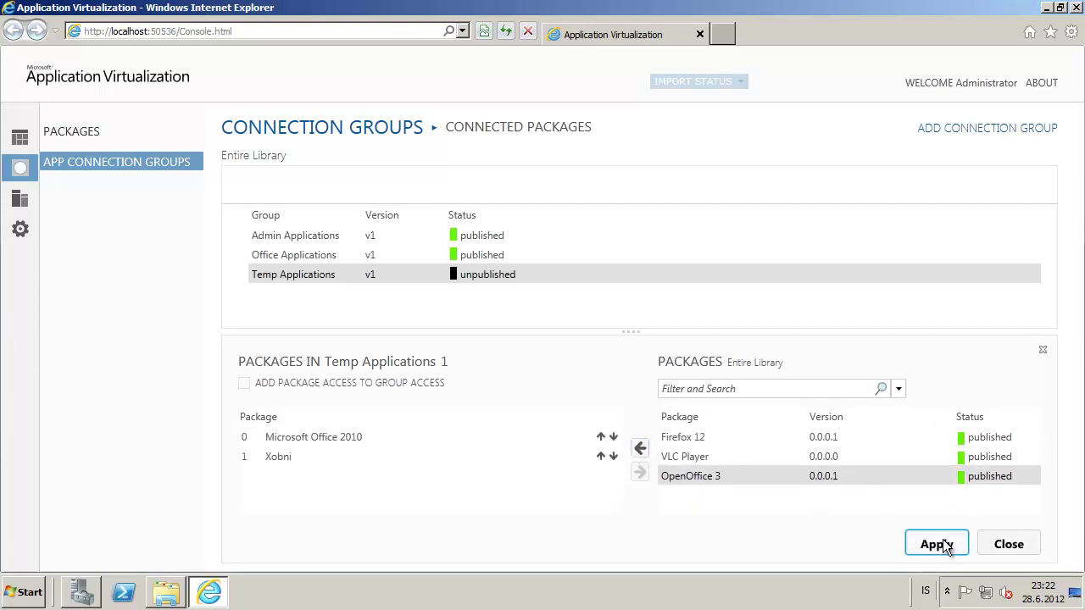
pyautogui.click(1007, 544)
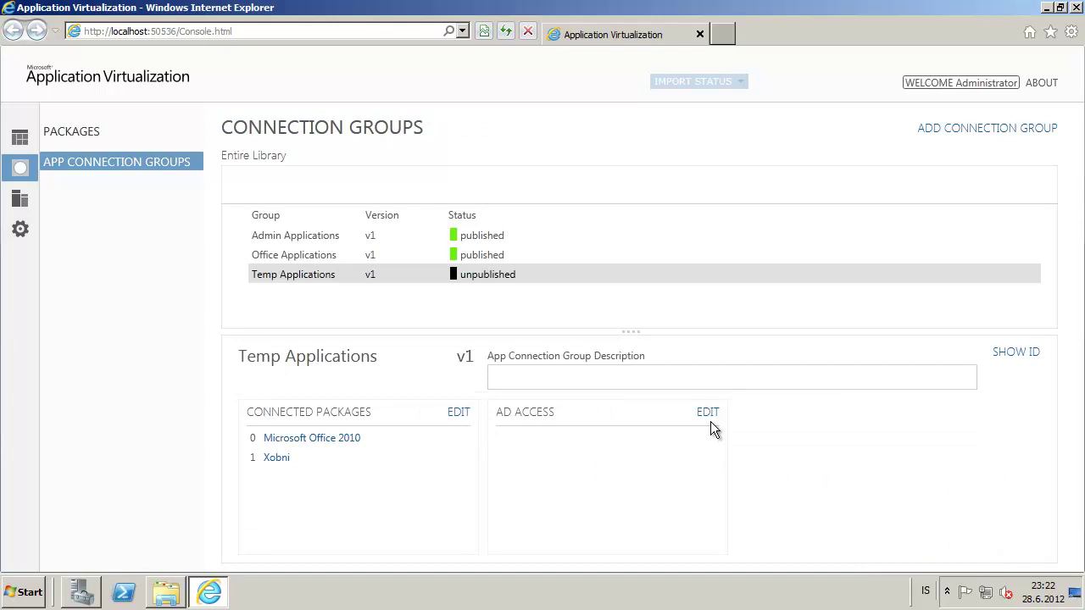
# Grant the Active Directory group Appv_Admins [appv.local] access to the Temp Applications connection group.
pyautogui.click(708, 414)
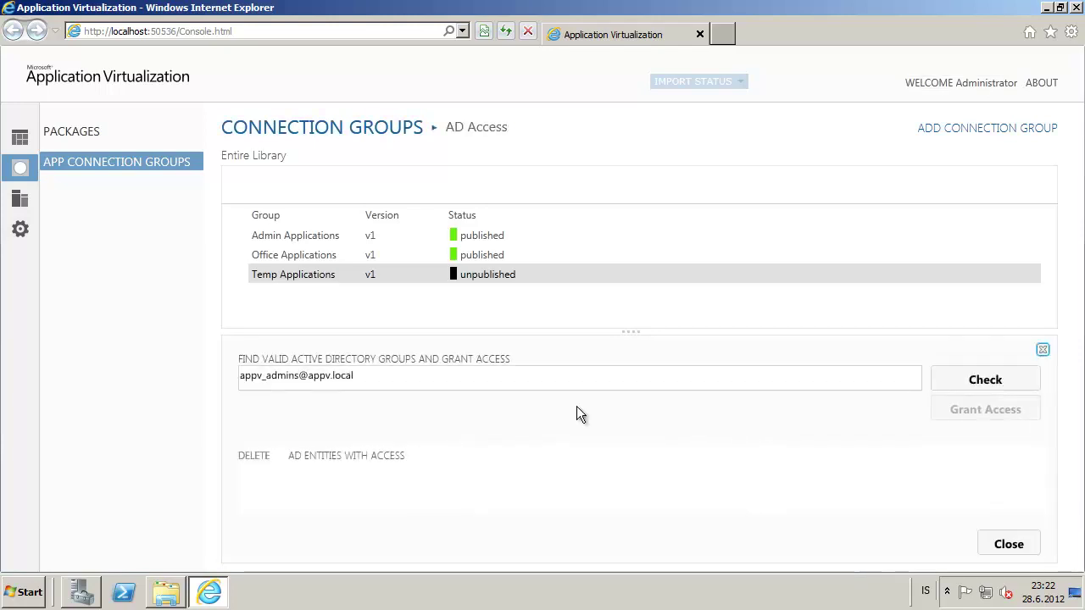
pyautogui.click(399, 383)
pyautogui.tripleClick(455, 381)
pyautogui.click(949, 383)
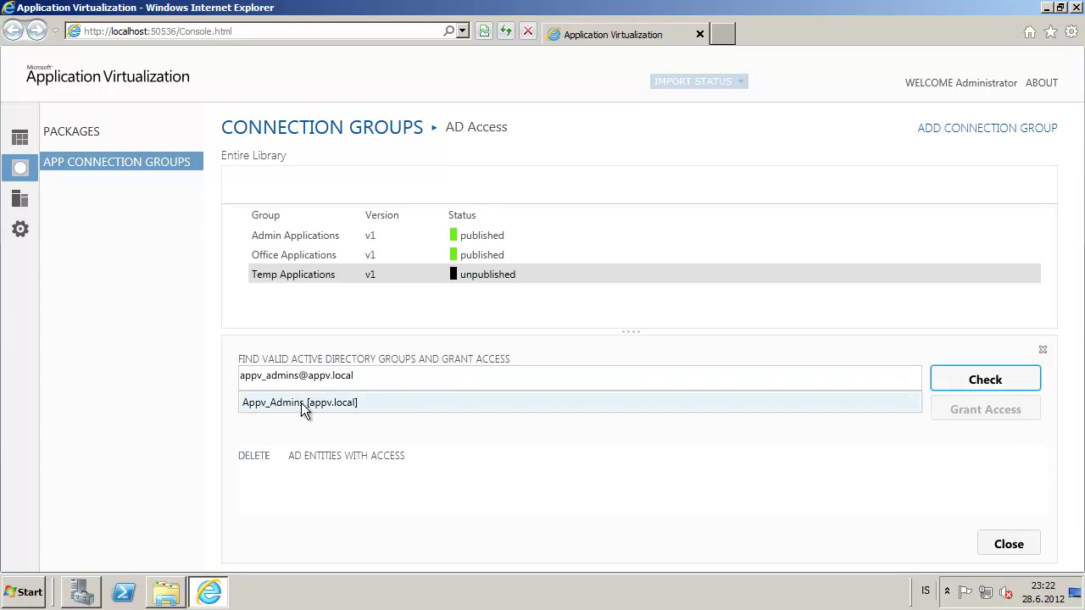
pyautogui.click(300, 403)
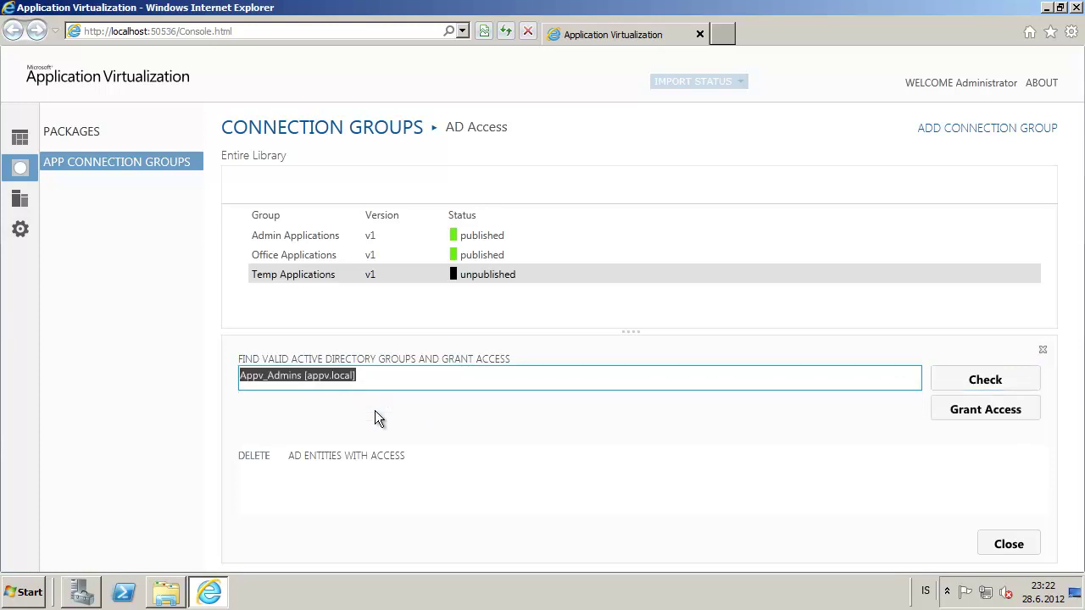
pyautogui.click(993, 408)
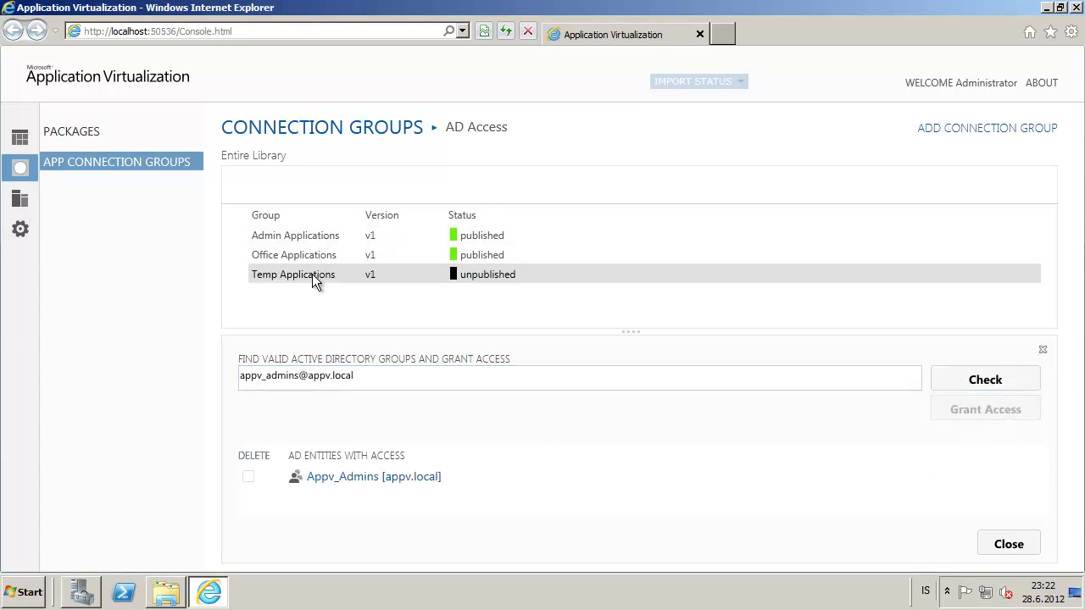
pyautogui.click(1013, 546)
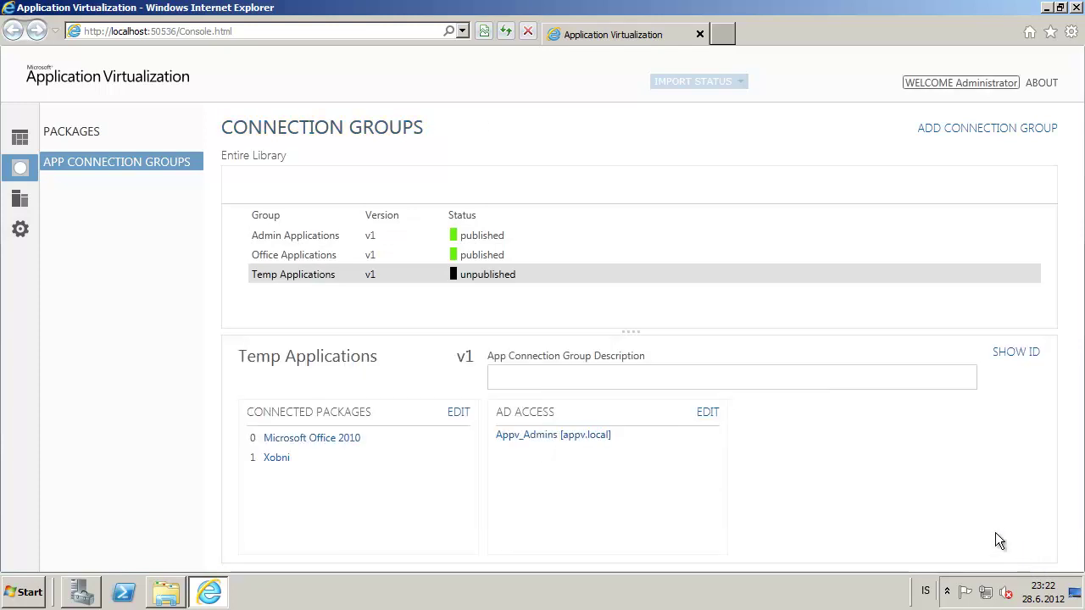
# Check the publish option of Temp Applications without applying it, and show the details of the Office Applications group.
pyautogui.rightClick(487, 274)
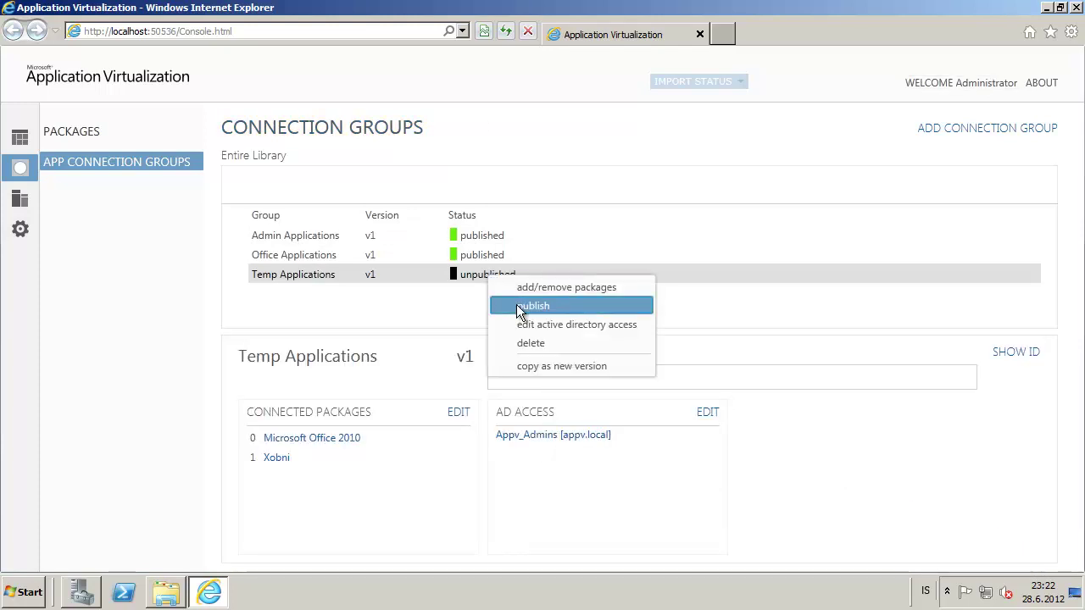
pyautogui.click(358, 282)
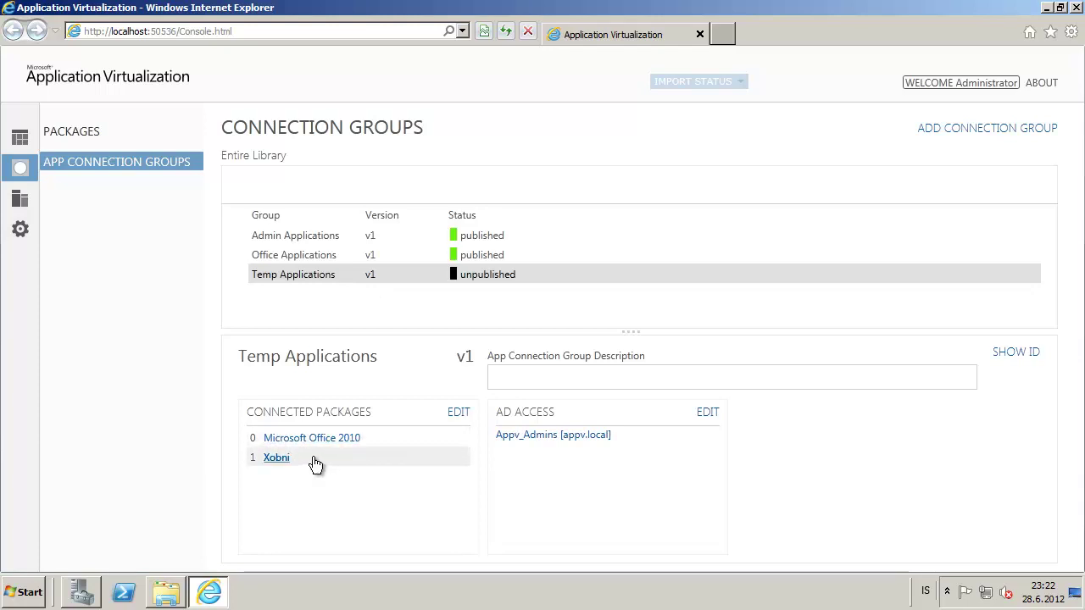
pyautogui.click(490, 253)
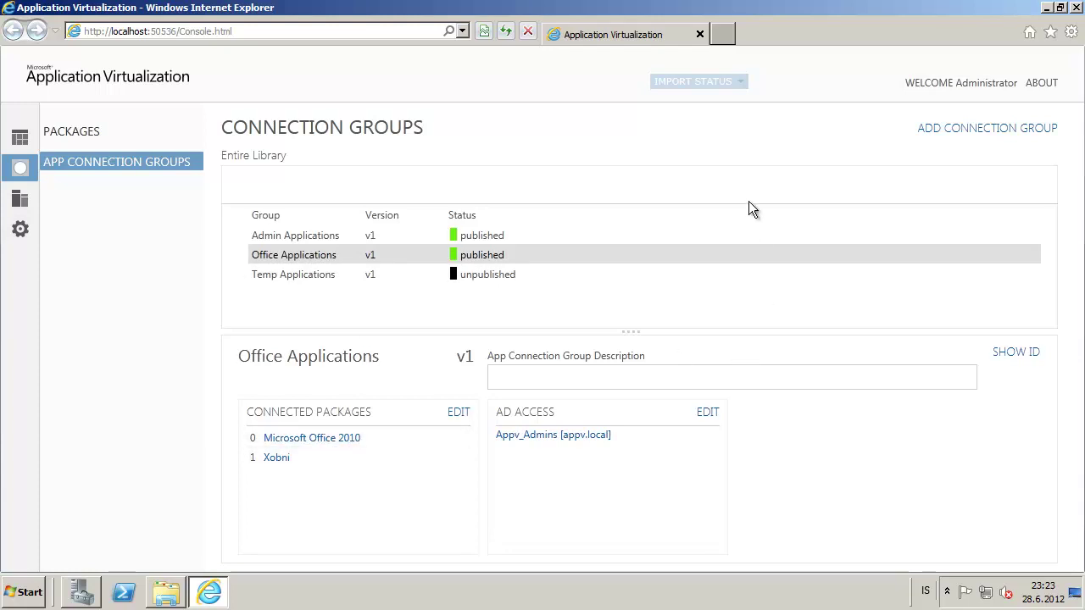
# Switch to the client machine showing the App-V virtual application management window.
pyautogui.click(687, 4)
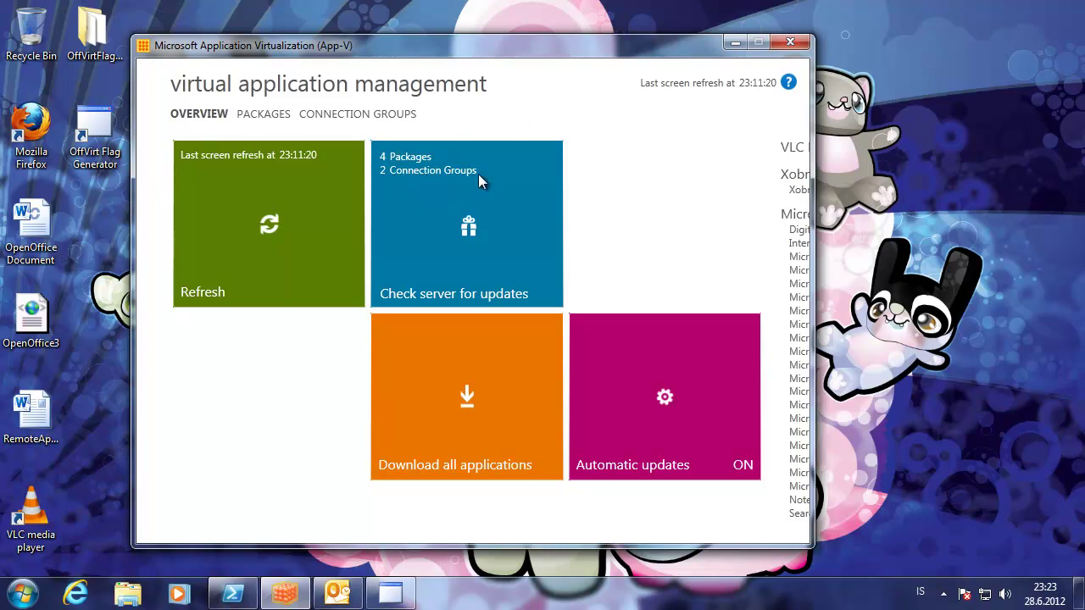
# Review the client's connection groups and the applications listed under each package, then minimize the App-V window.
pyautogui.click(363, 118)
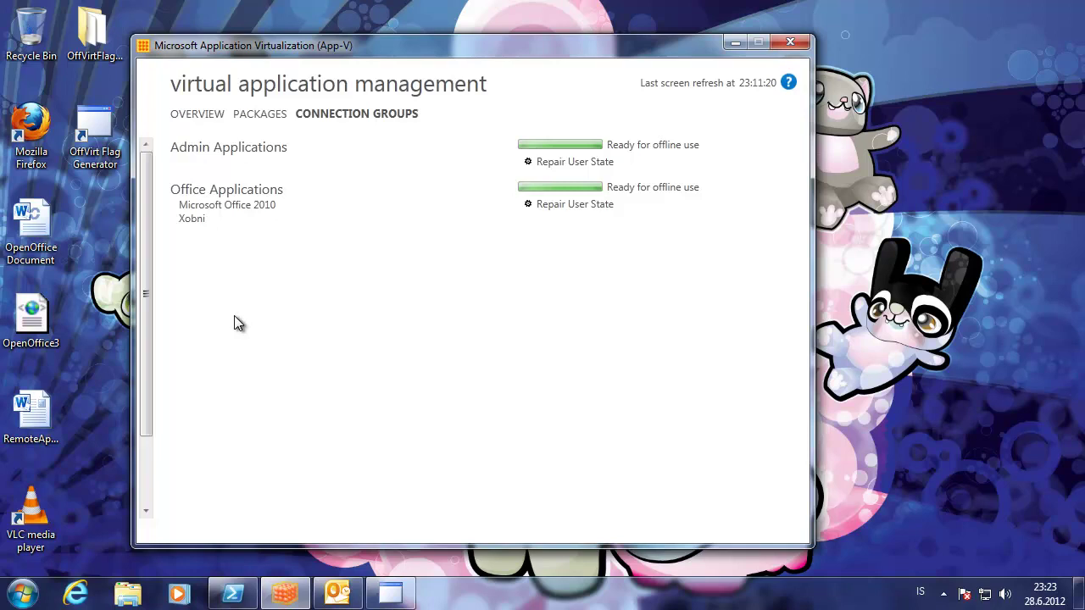
pyautogui.click(268, 119)
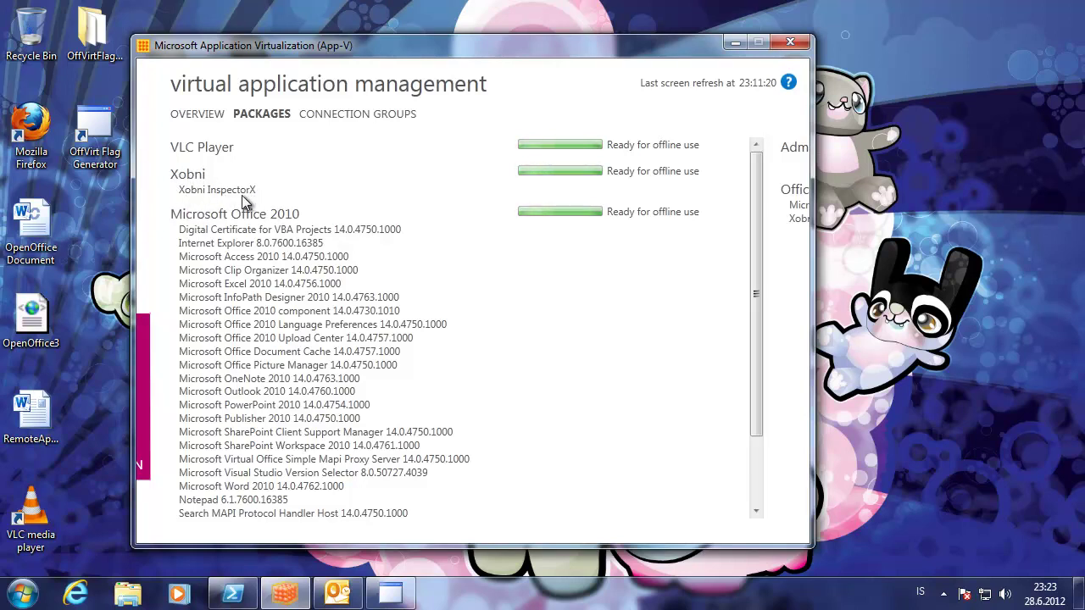
pyautogui.scroll(-1, 283, 410)
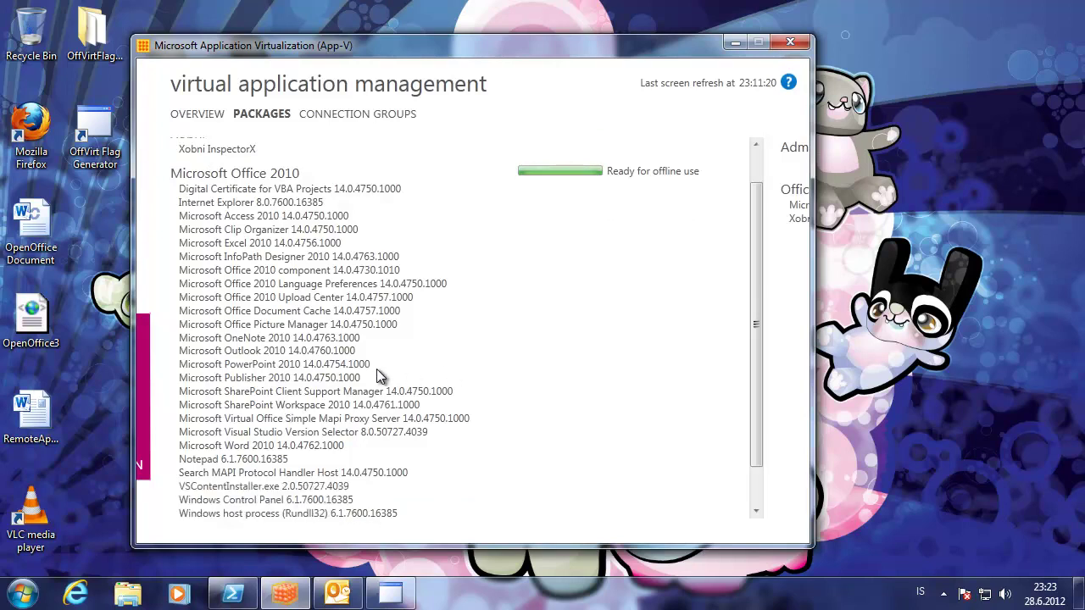
pyautogui.scroll(1, 376, 373)
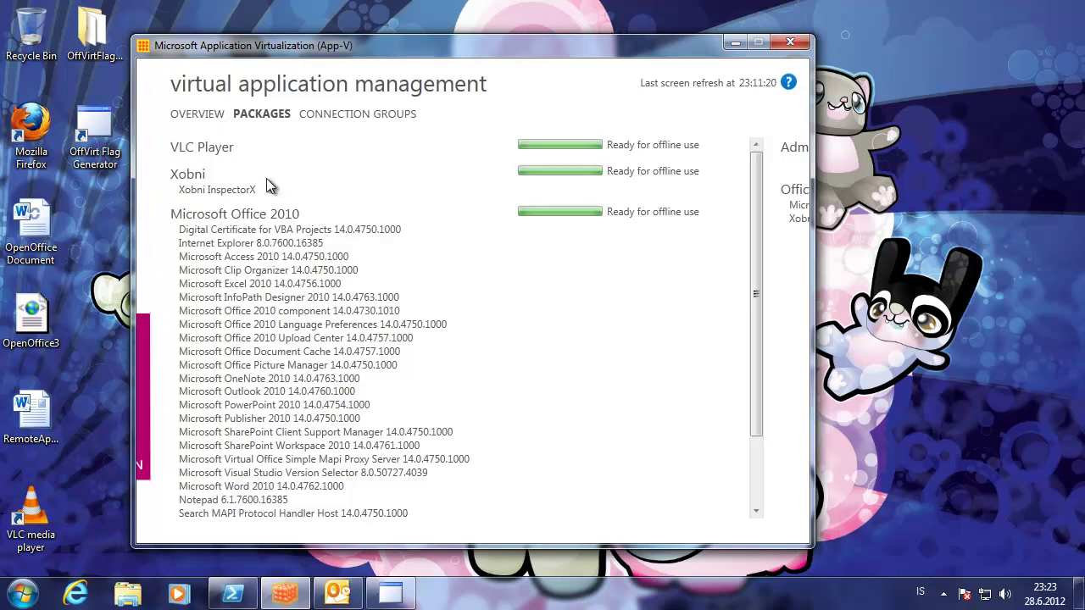
pyautogui.click(335, 114)
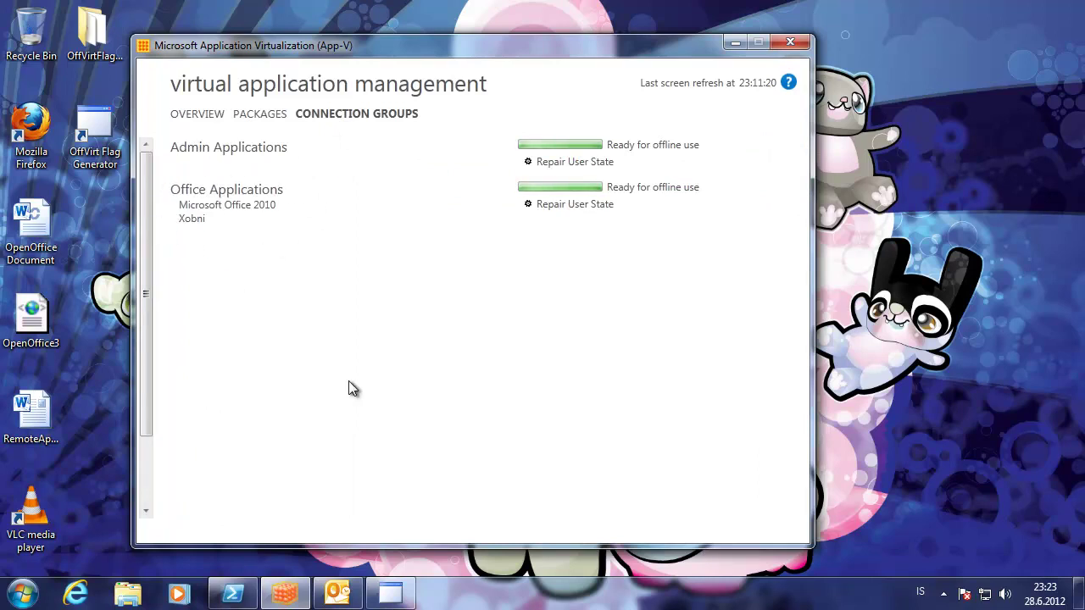
pyautogui.click(734, 41)
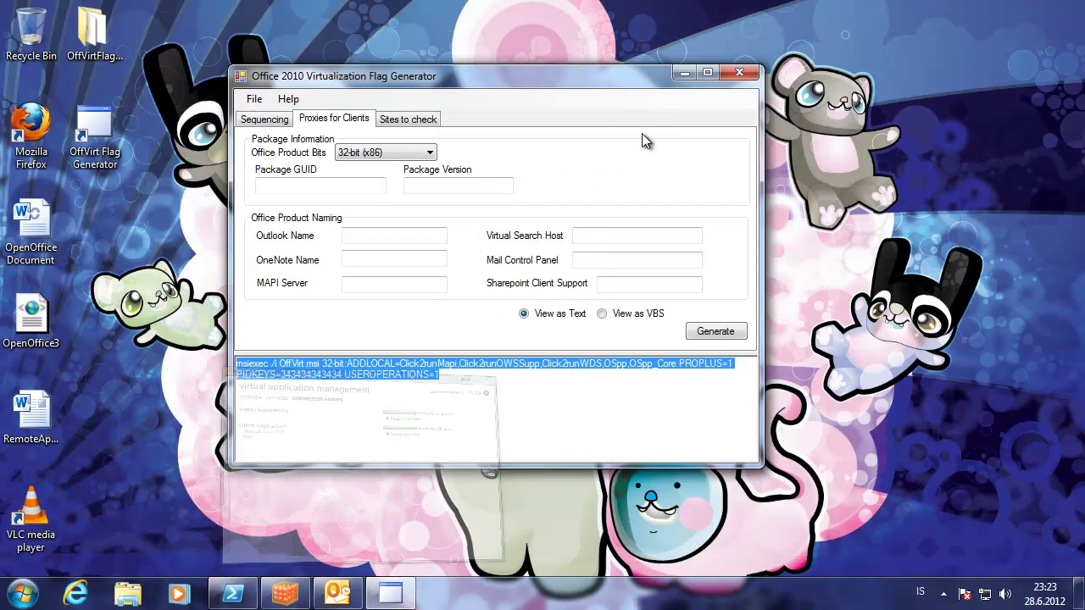
# Switch to Outlook, inspect the Xobni add-in's ribbon commands and additional options, and close Outlook.
pyautogui.click(334, 596)
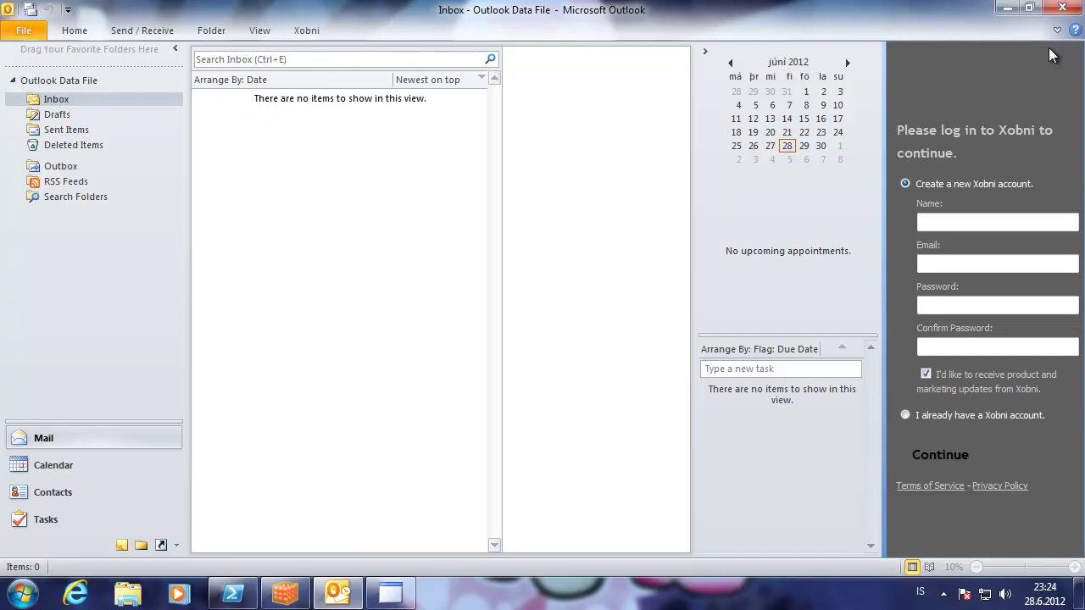
pyautogui.click(306, 30)
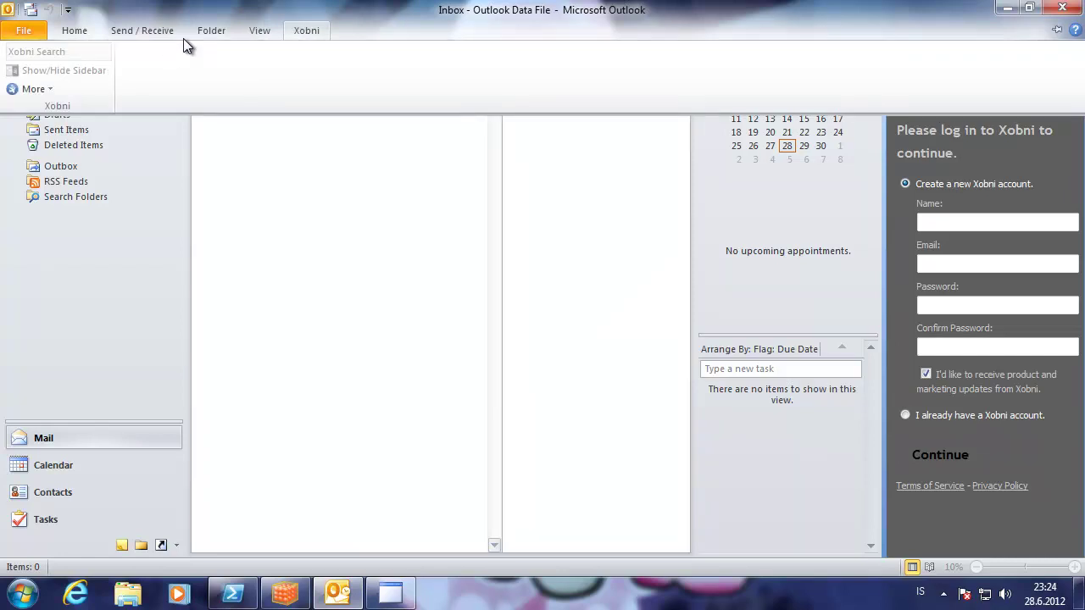
pyautogui.click(1057, 30)
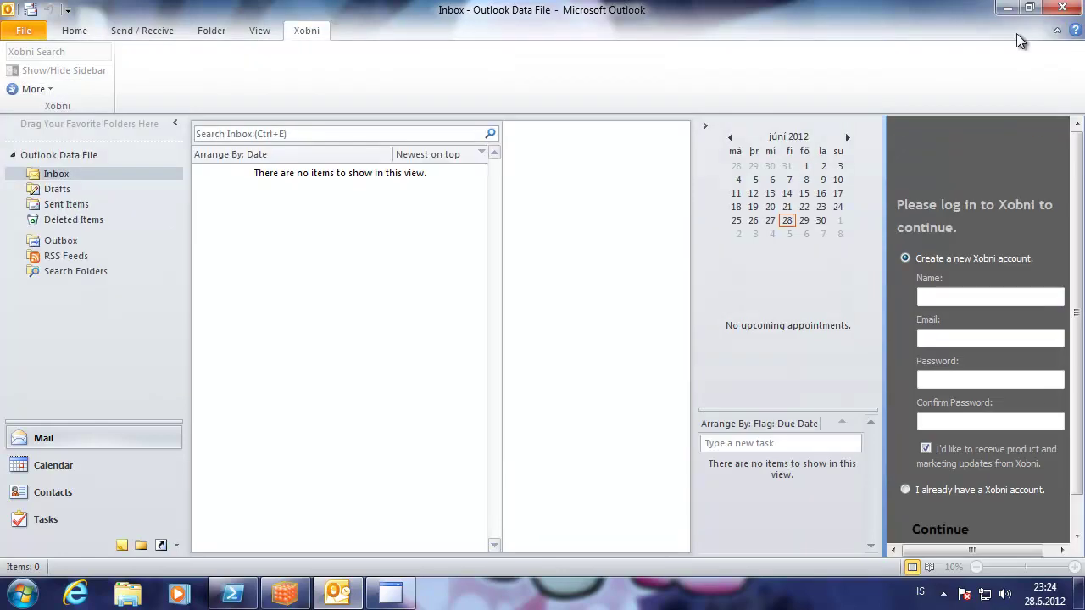
pyautogui.click(45, 92)
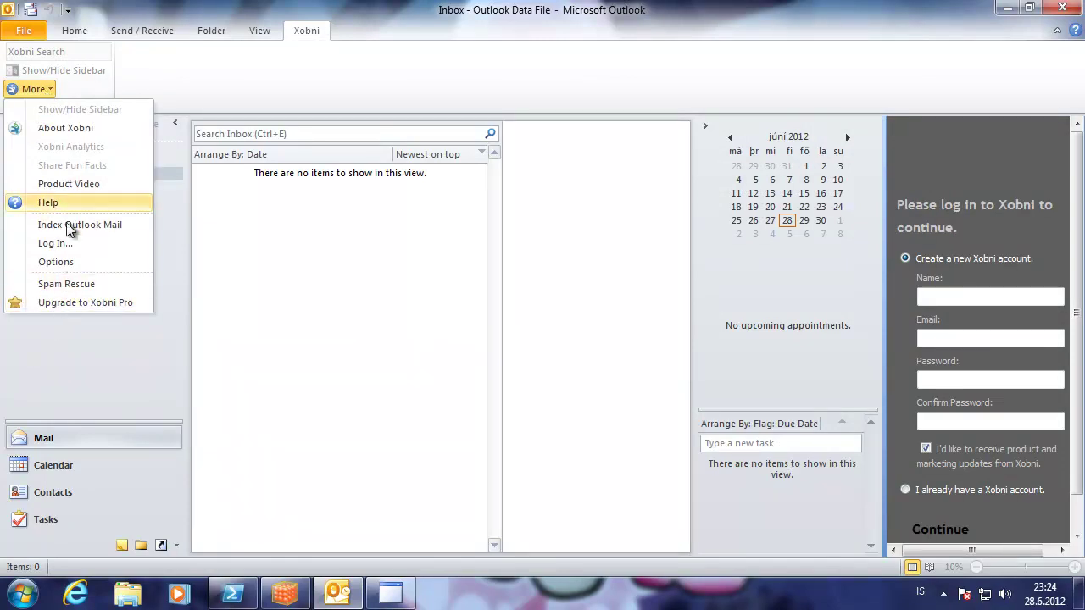
pyautogui.click(316, 83)
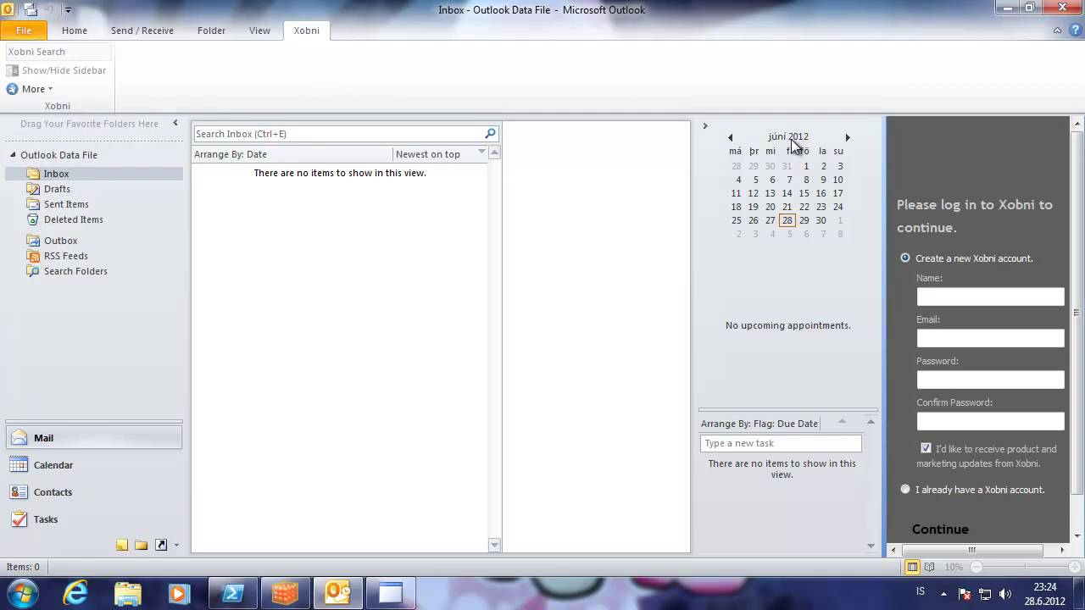
pyautogui.click(1064, 10)
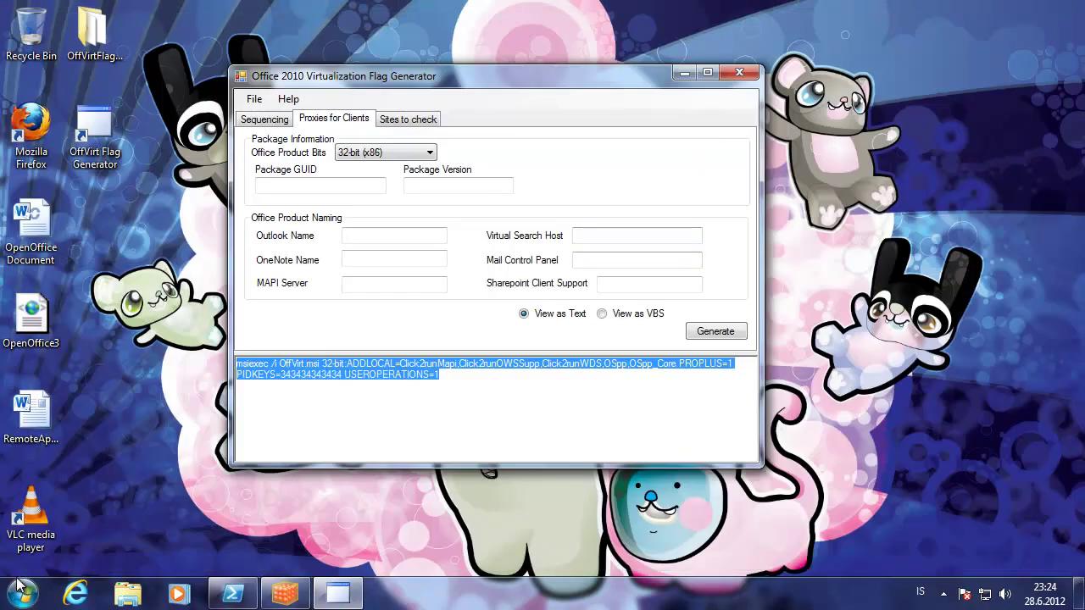
# Launch Inspector X from Xobni's Diagnostics programs and minimize the Office 2010 Virtualization Flag Generator.
pyautogui.click(22, 593)
pyautogui.click(67, 518)
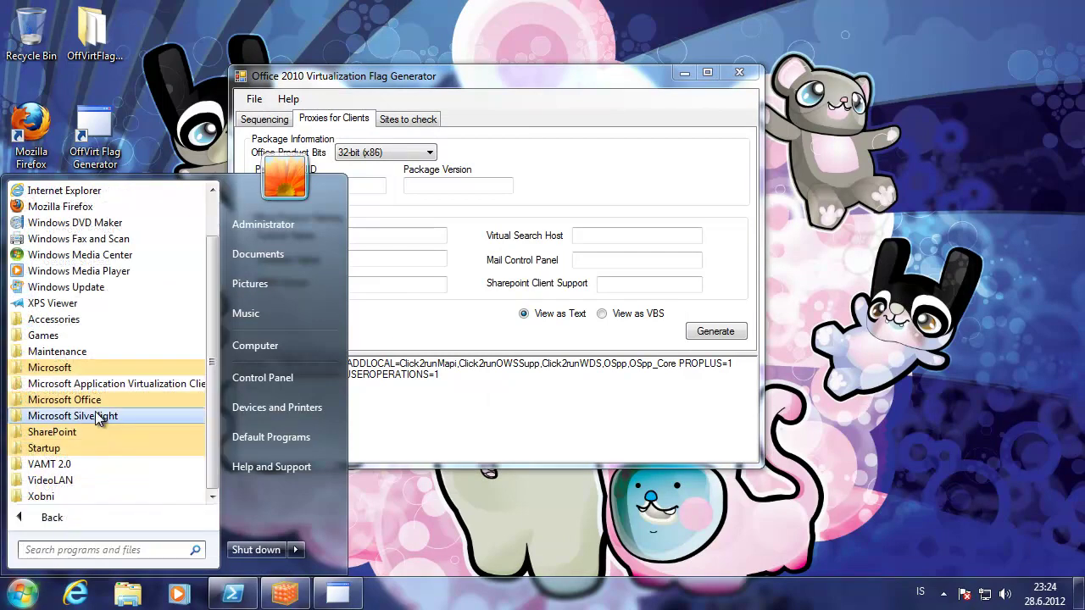
pyautogui.click(63, 495)
pyautogui.scroll(1, 103, 449)
pyautogui.scroll(-1, 68, 480)
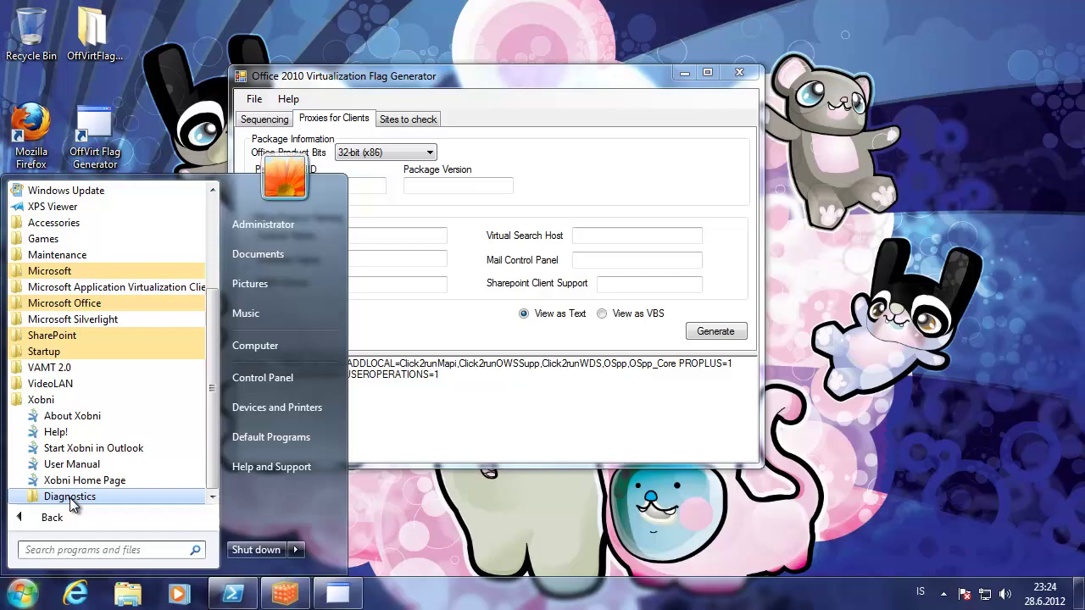
pyautogui.click(68, 496)
pyautogui.click(127, 495)
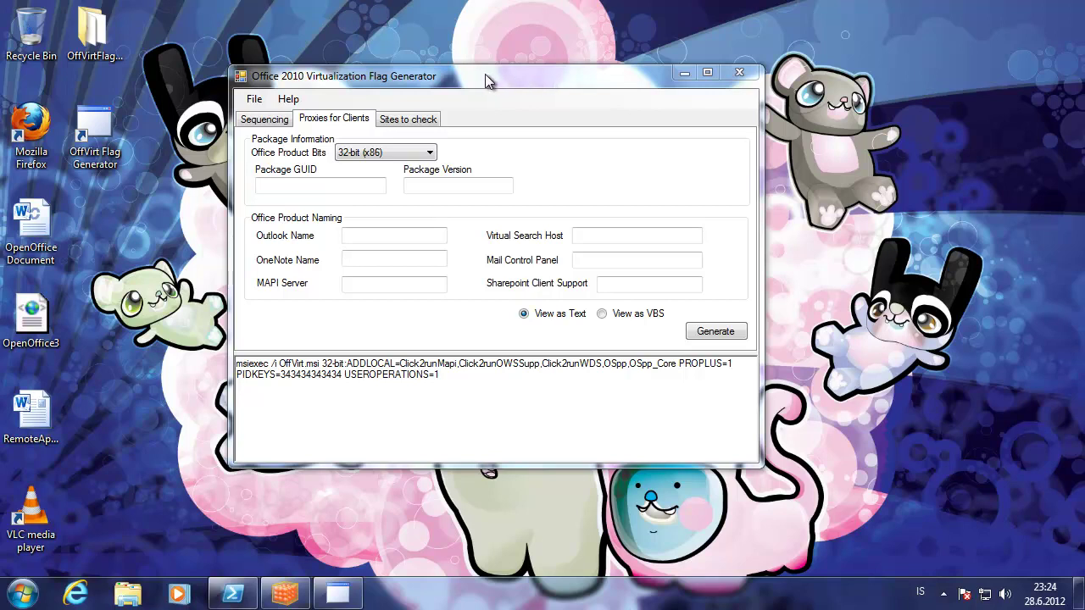
pyautogui.click(686, 74)
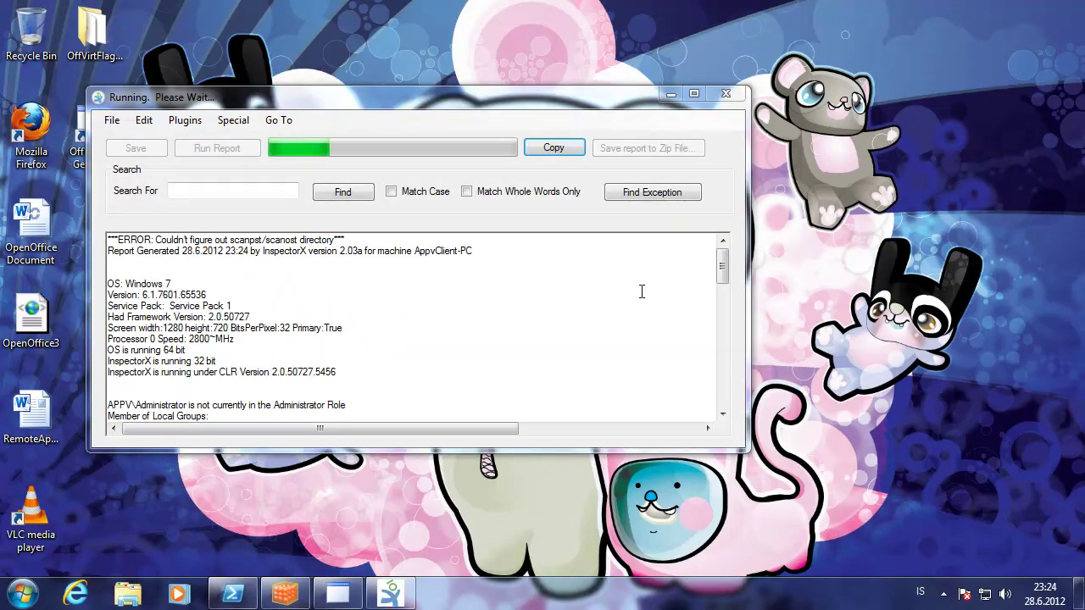
# Examine the Outlook version and bitness lines in the Inspector X report, dismissing the Sqlite message.
pyautogui.moveTo(722, 259); pyautogui.dragTo(722, 359)
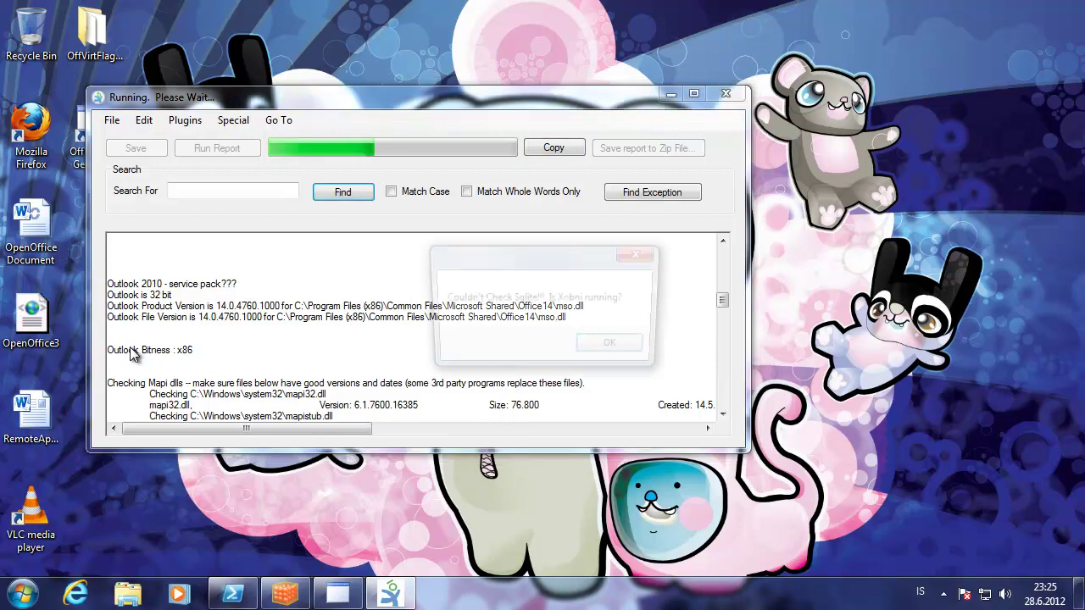
pyautogui.click(609, 343)
pyautogui.moveTo(107, 350); pyautogui.dragTo(194, 352)
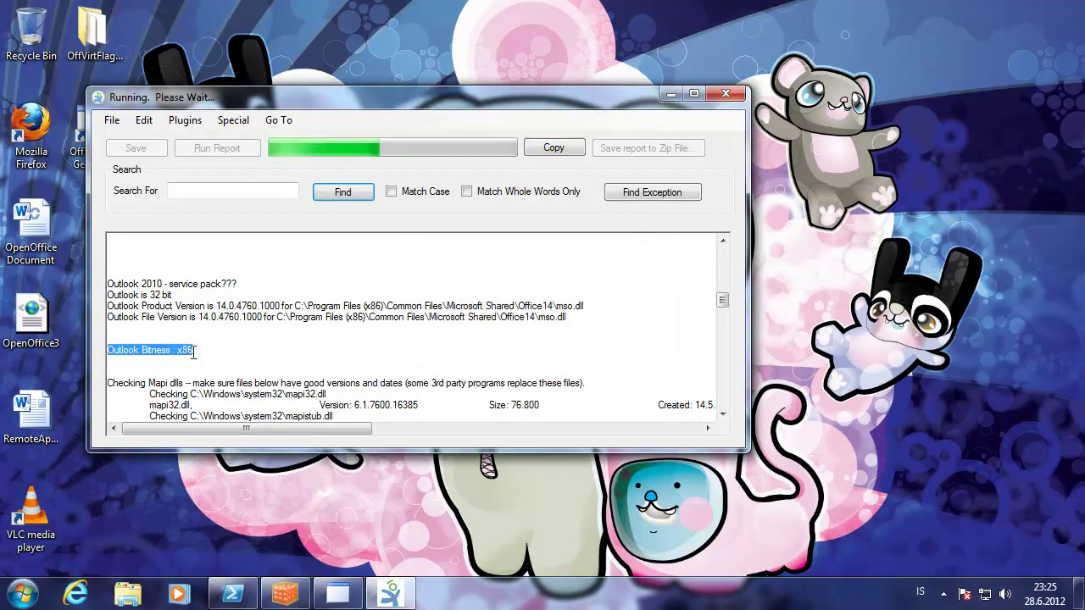
pyautogui.moveTo(722, 250); pyautogui.dragTo(722, 279)
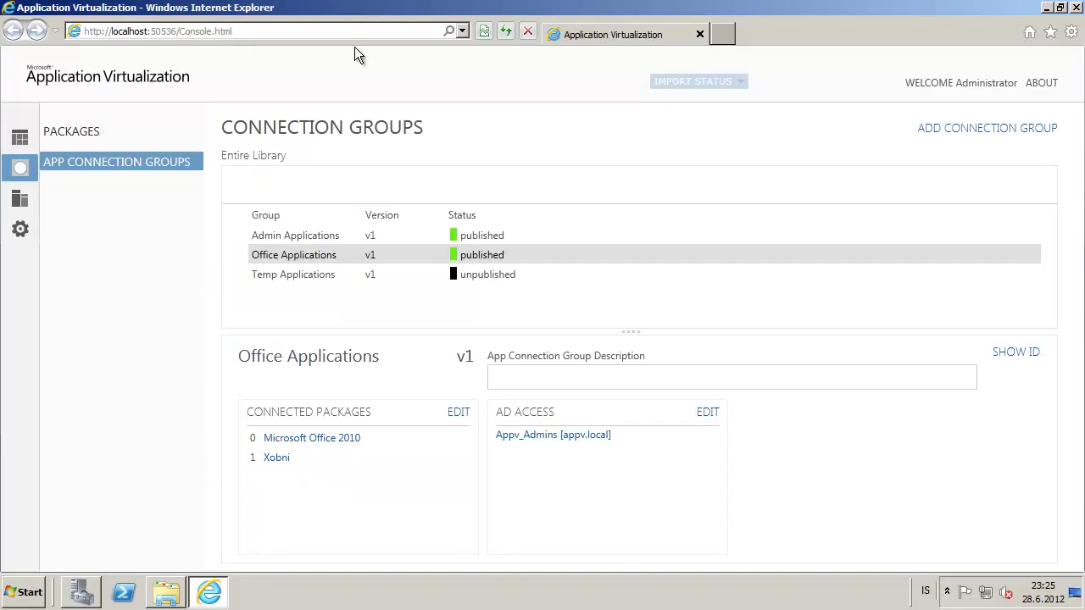
# Delete the Office Applications and Temp Applications connection groups on the management server, and return to the client machine.
pyautogui.rightClick(409, 272)
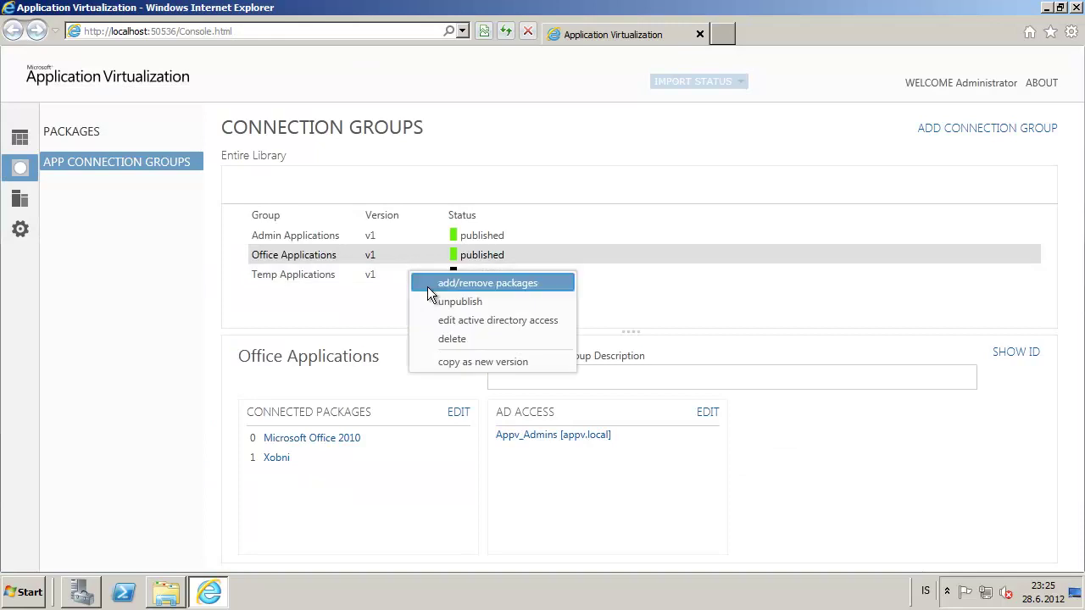
pyautogui.click(453, 338)
pyautogui.rightClick(325, 255)
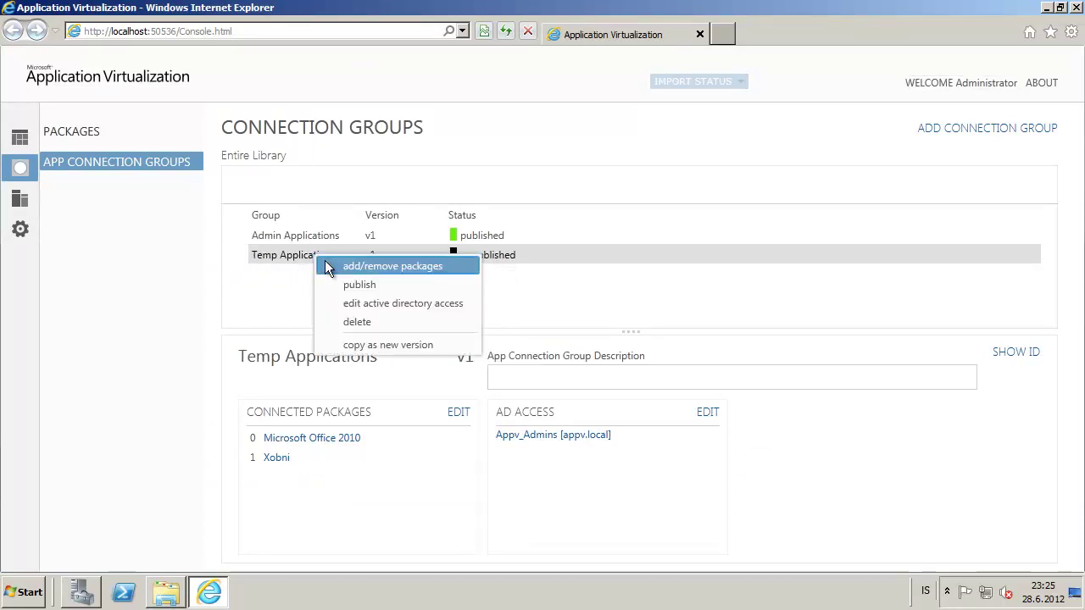
pyautogui.click(412, 322)
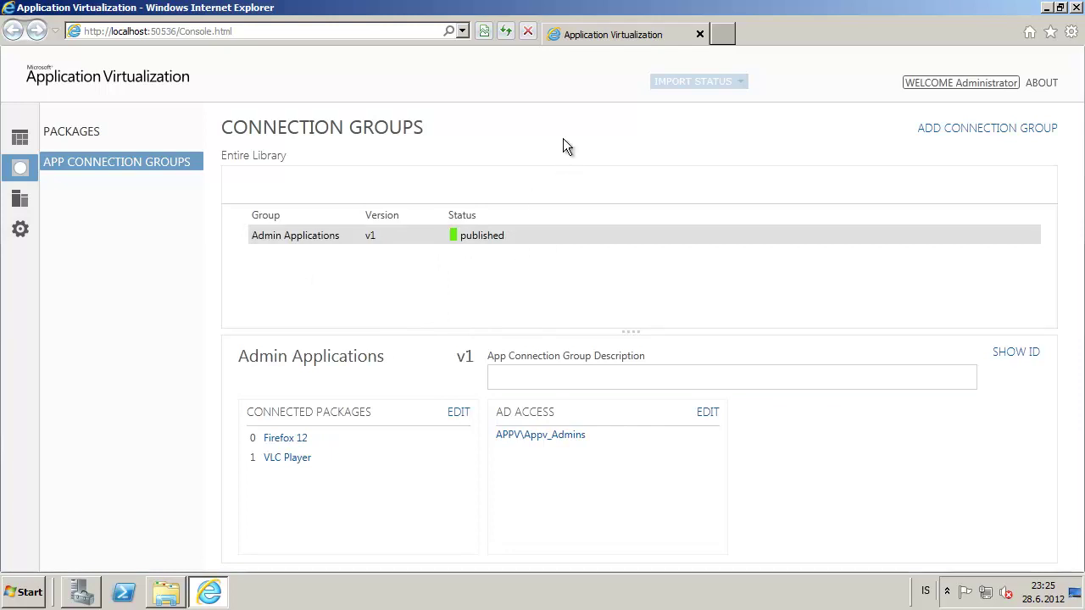
pyautogui.click(691, 7)
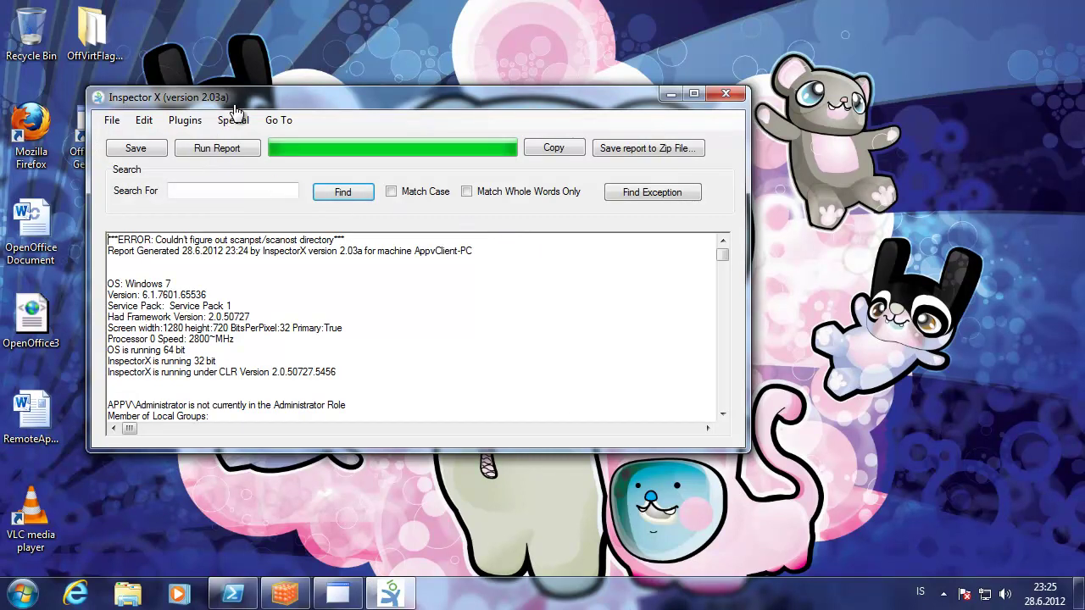
# Close Inspector X and check the server for updates from the App-V client's overview.
pyautogui.moveTo(277, 100); pyautogui.dragTo(475, 60)
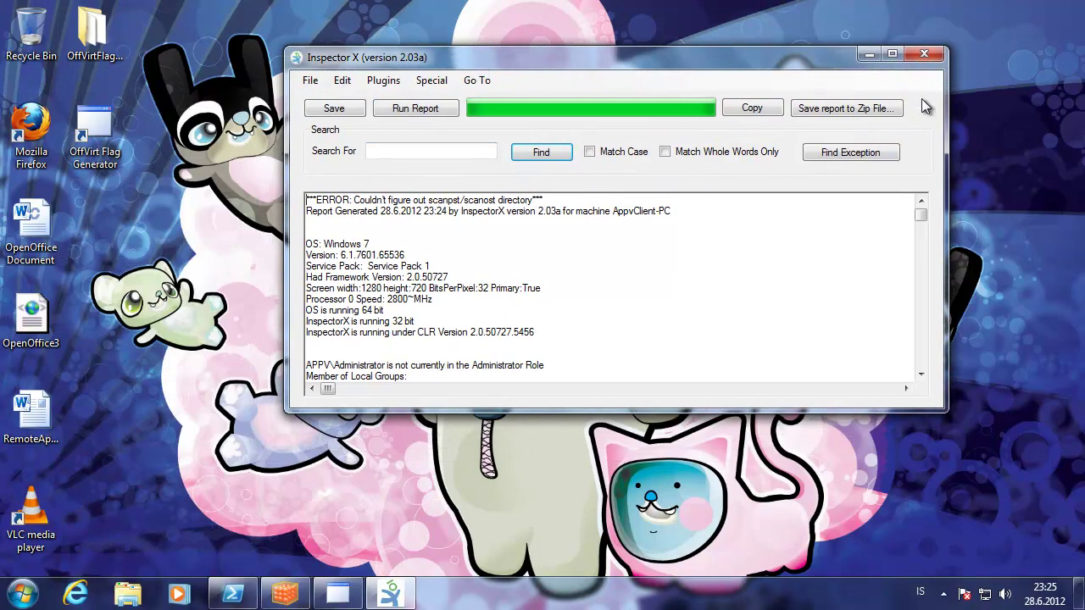
pyautogui.click(925, 56)
pyautogui.click(284, 593)
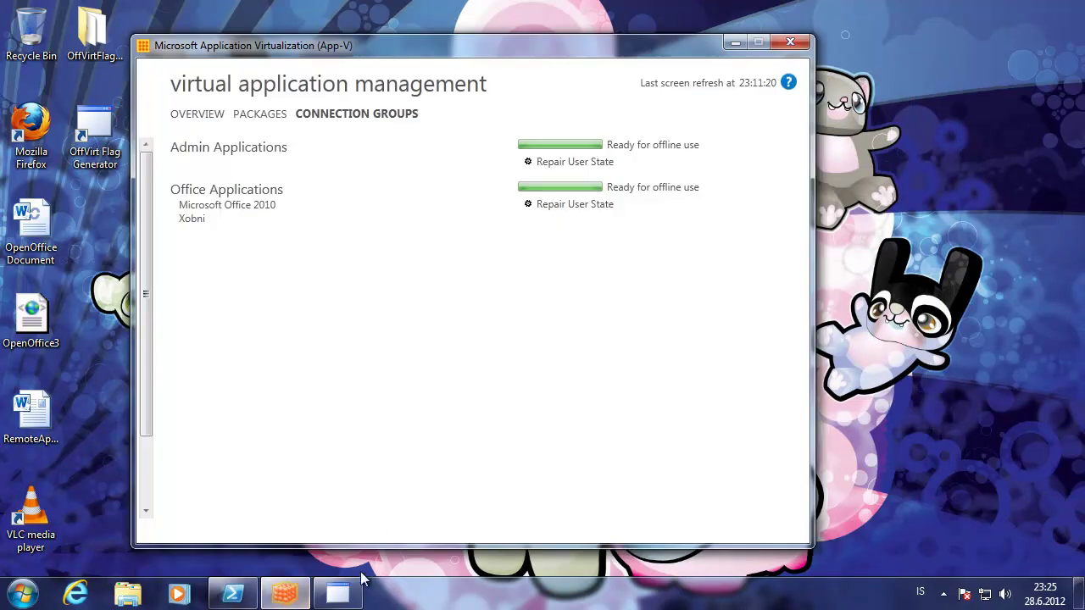
pyautogui.click(199, 117)
pyautogui.click(484, 248)
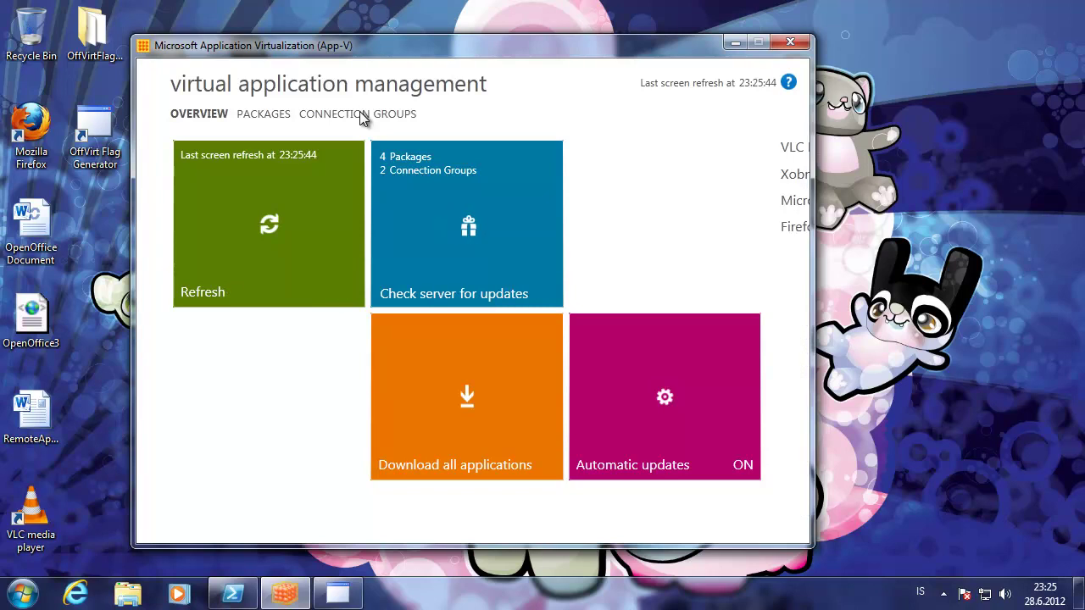
# Run Sync-AppvPublishingServer -Force -ServerId 1 again in PowerShell and minimize its window.
pyautogui.click(234, 592)
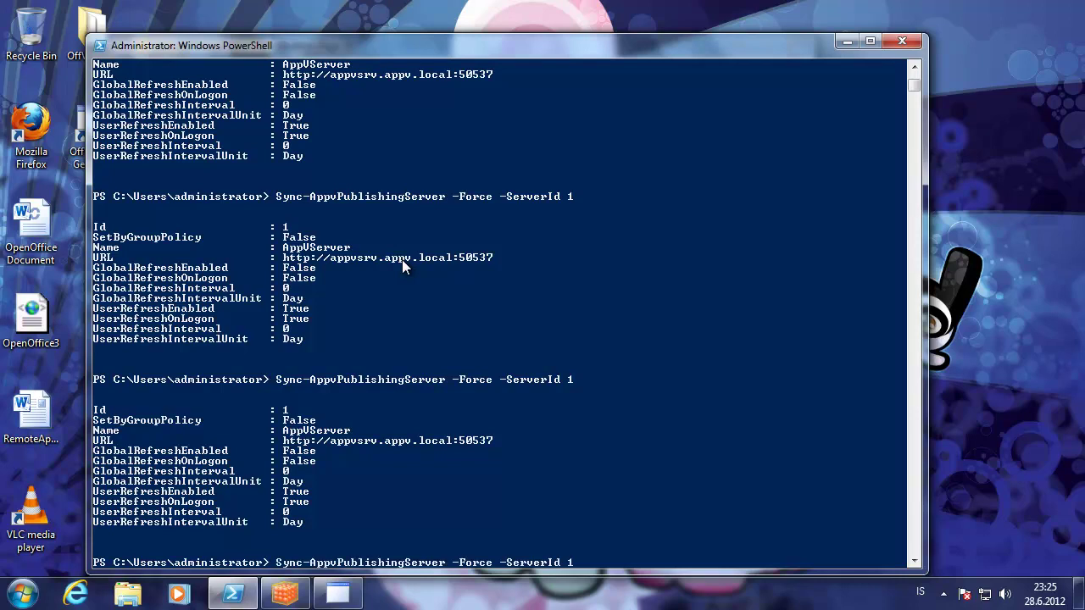
pyautogui.press('Up')
pyautogui.press('Return')
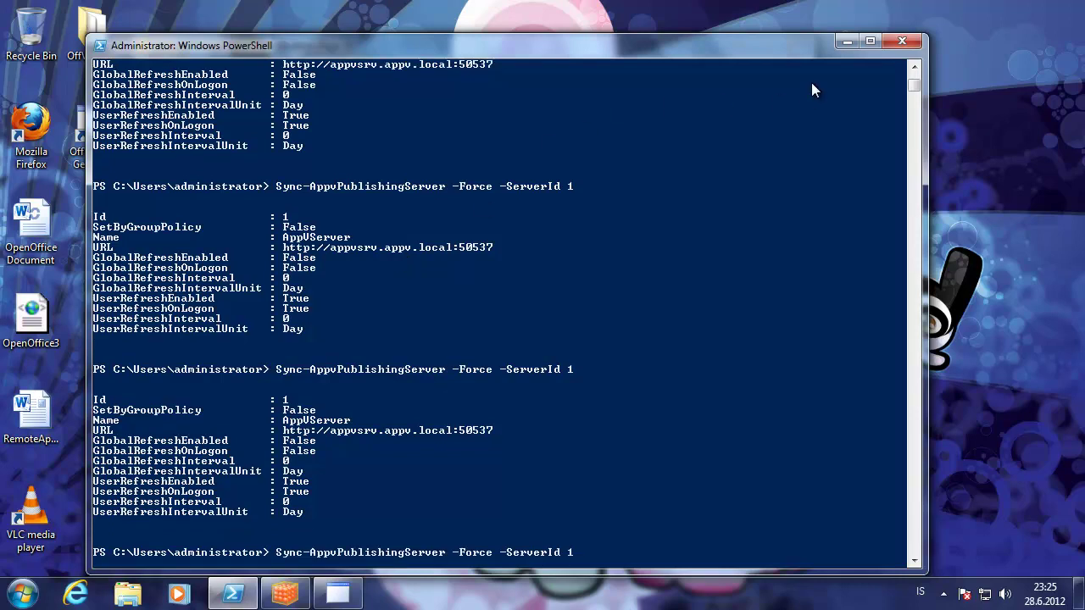
pyautogui.click(846, 41)
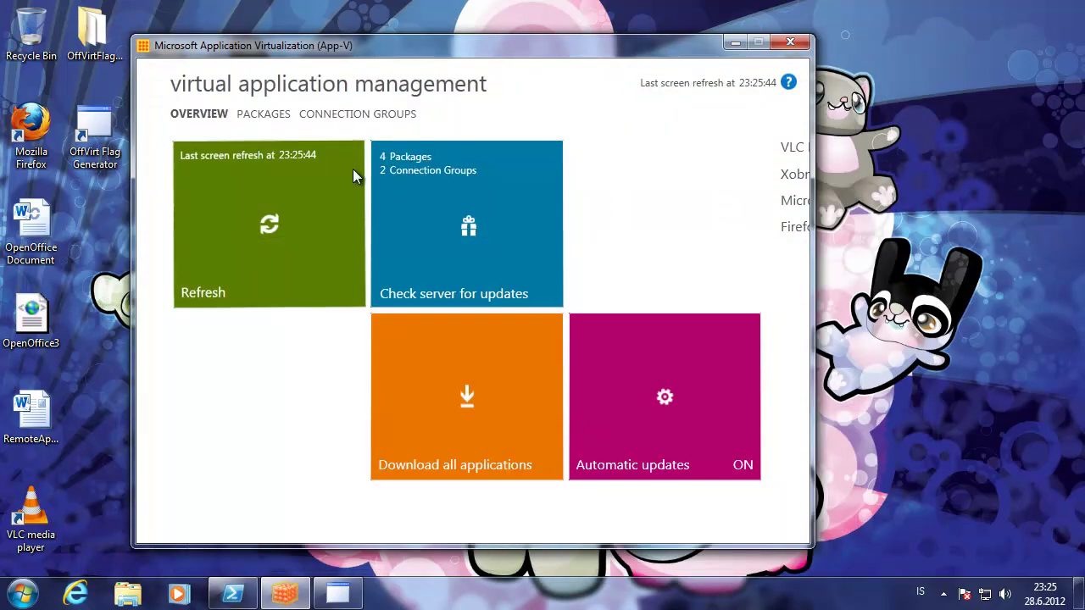
# Check the server for updates in the App-V client and show the packages in the Office Applications connection group.
pyautogui.click(441, 245)
pyautogui.click(361, 115)
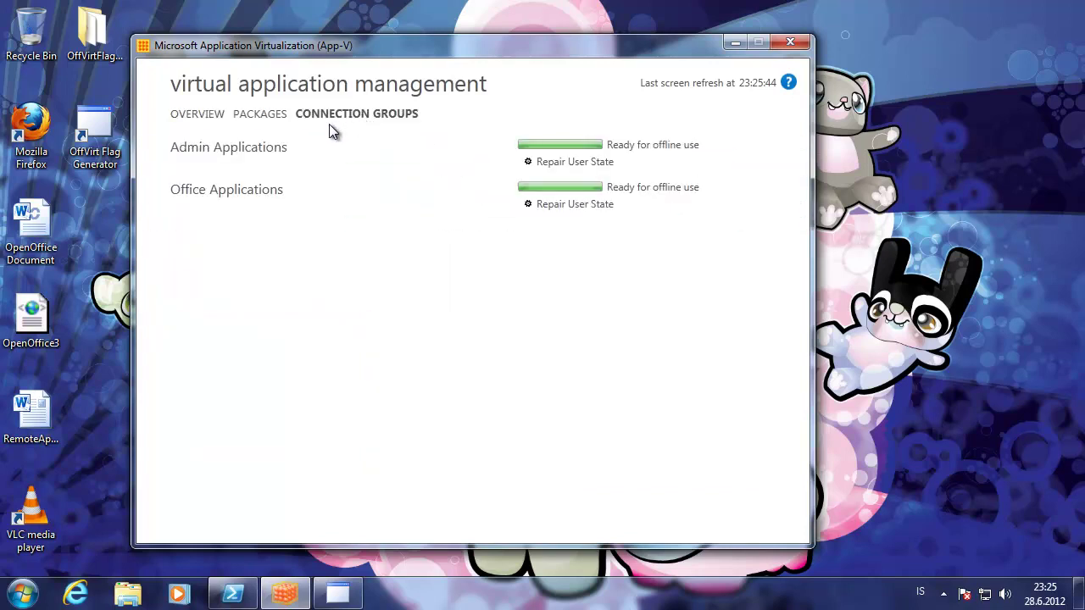
pyautogui.click(224, 191)
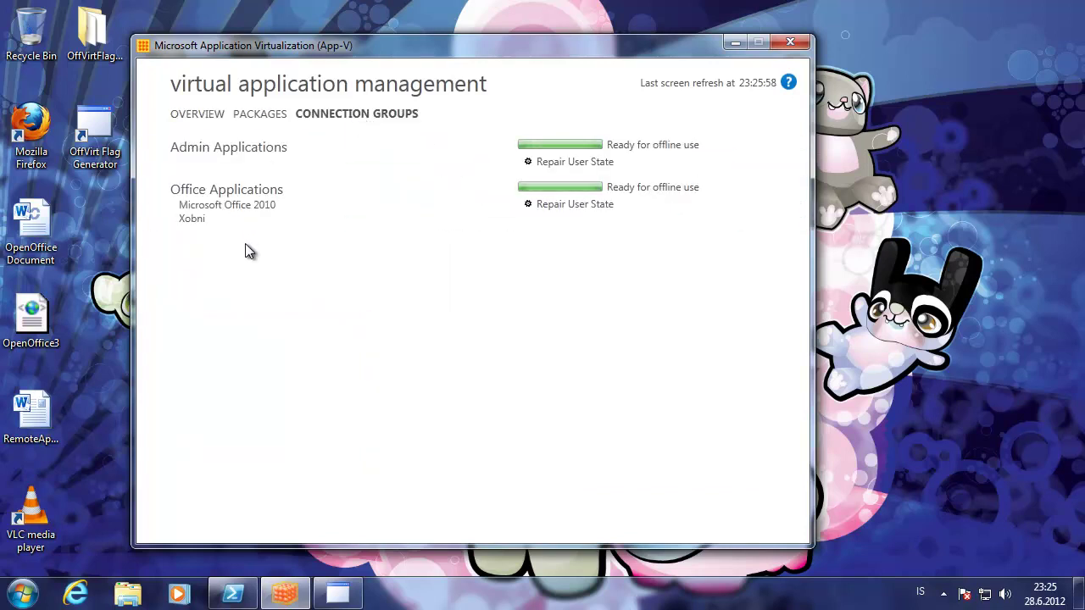
# Return to the client overview and repeat the forced publishing sync for server ID 1 in PowerShell.
pyautogui.click(196, 118)
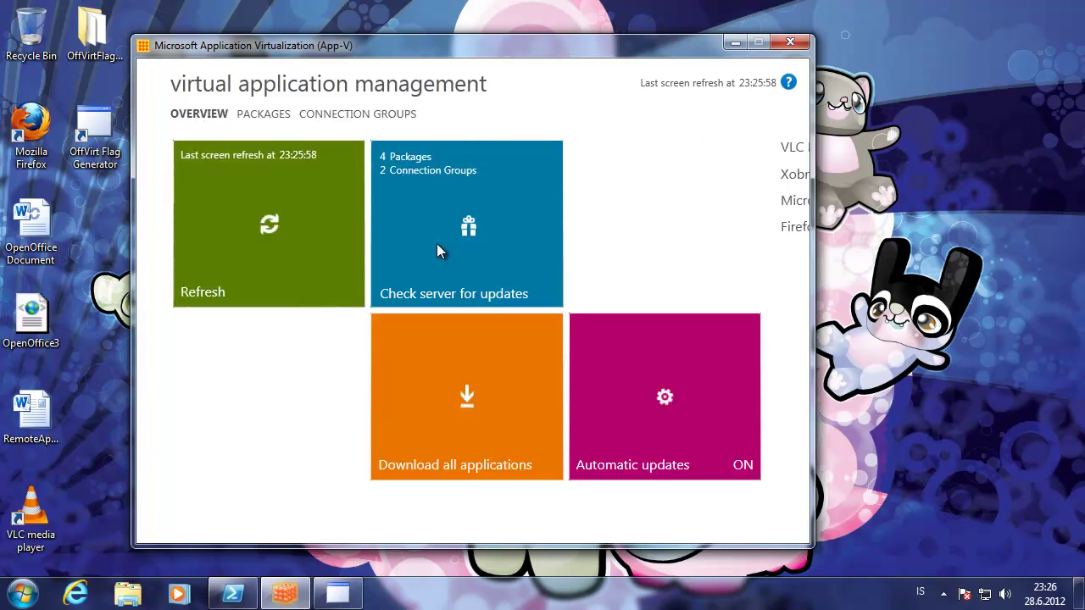
pyautogui.click(232, 593)
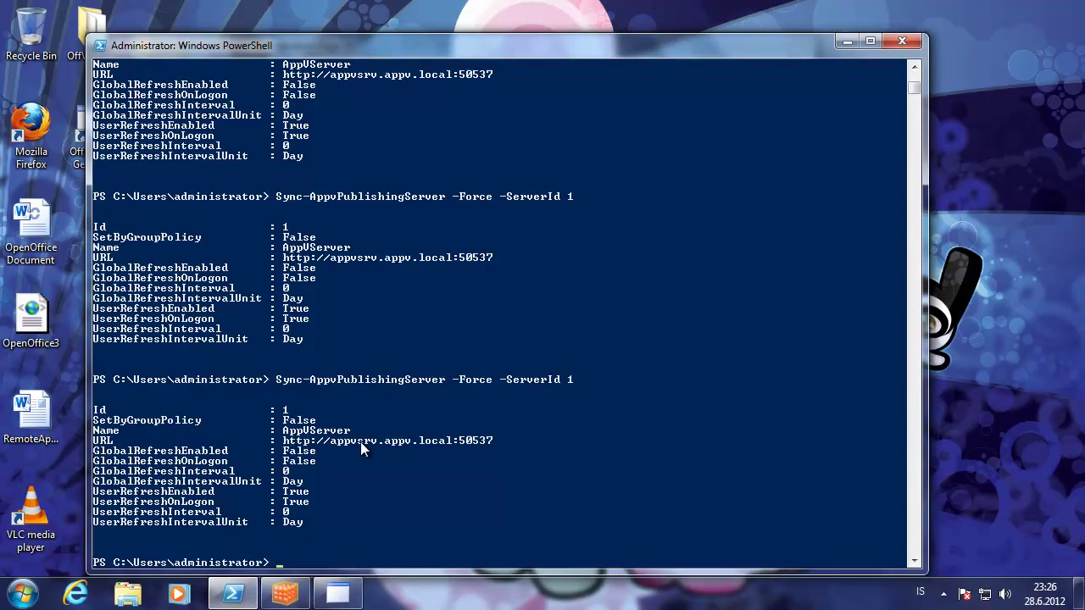
pyautogui.press('Up')
pyautogui.press('Return')
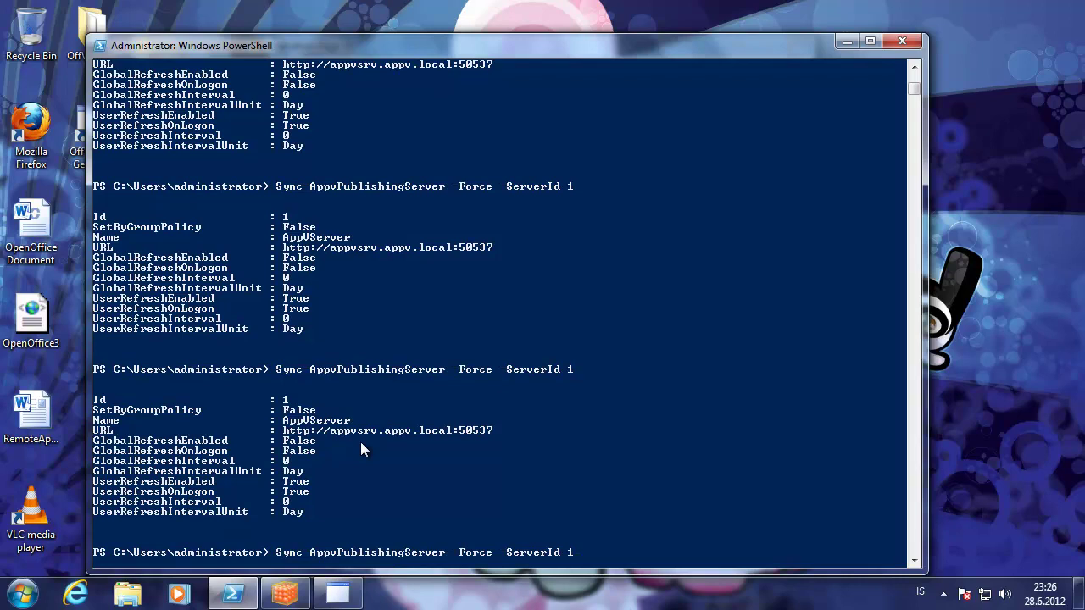
pyautogui.click(846, 42)
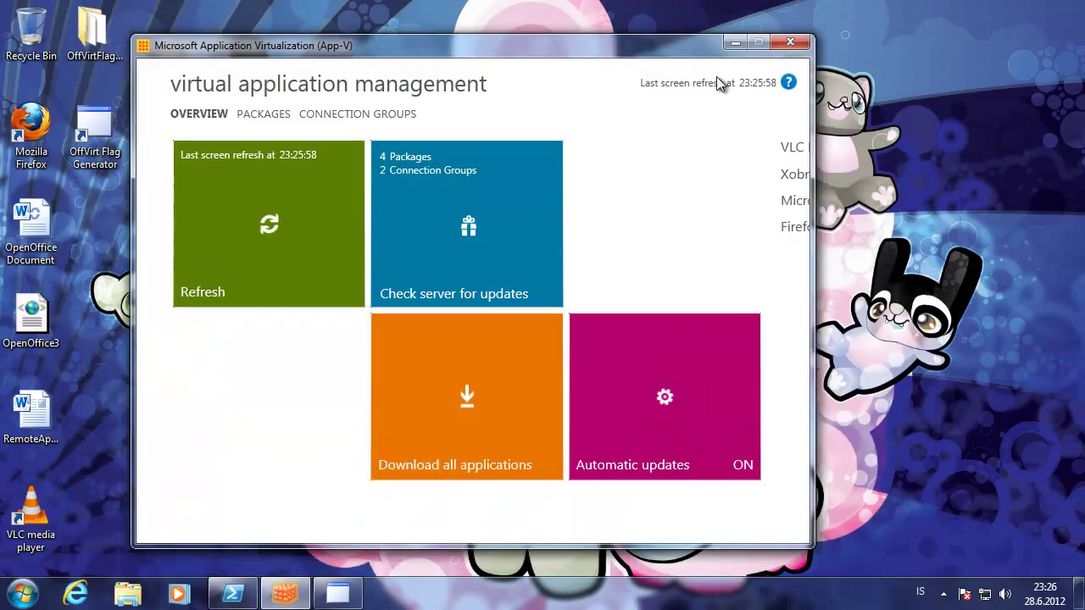
# Check the server for updates in the App-V client and review its connection groups.
pyautogui.click(423, 198)
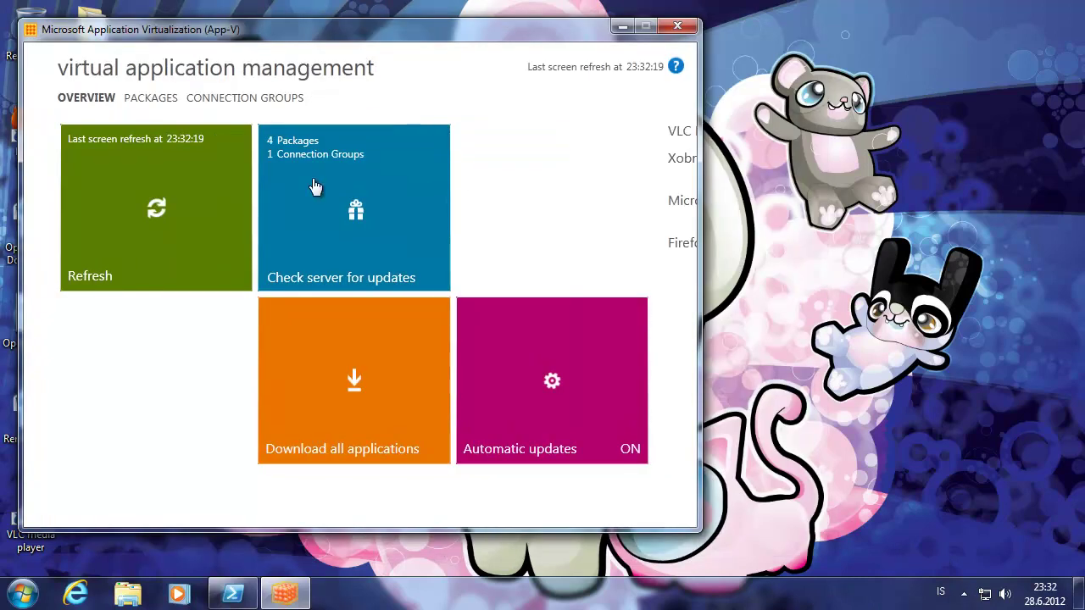
pyautogui.click(241, 99)
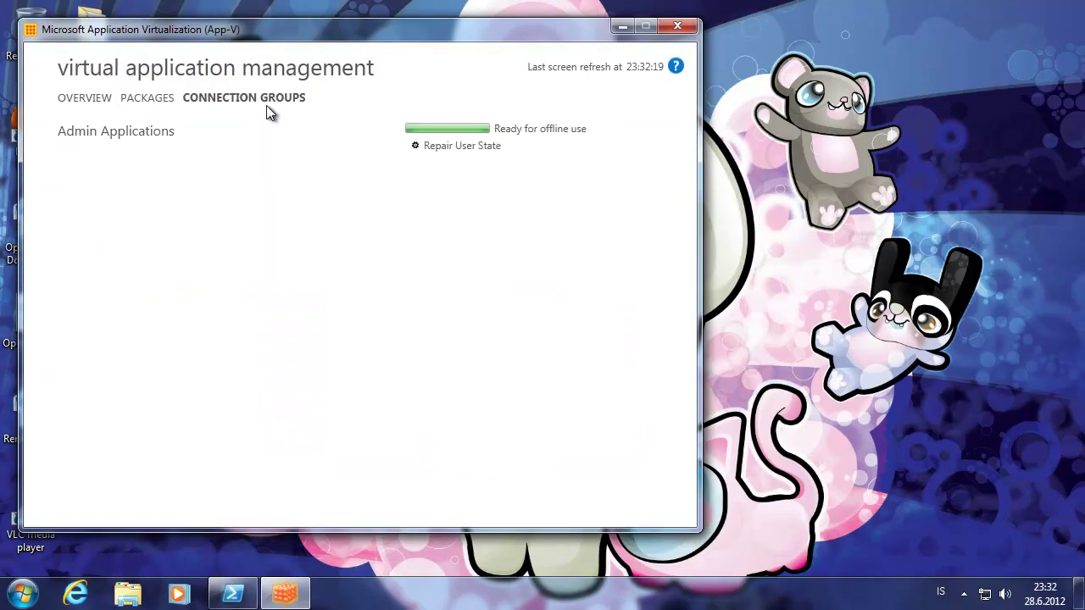
pyautogui.click(95, 99)
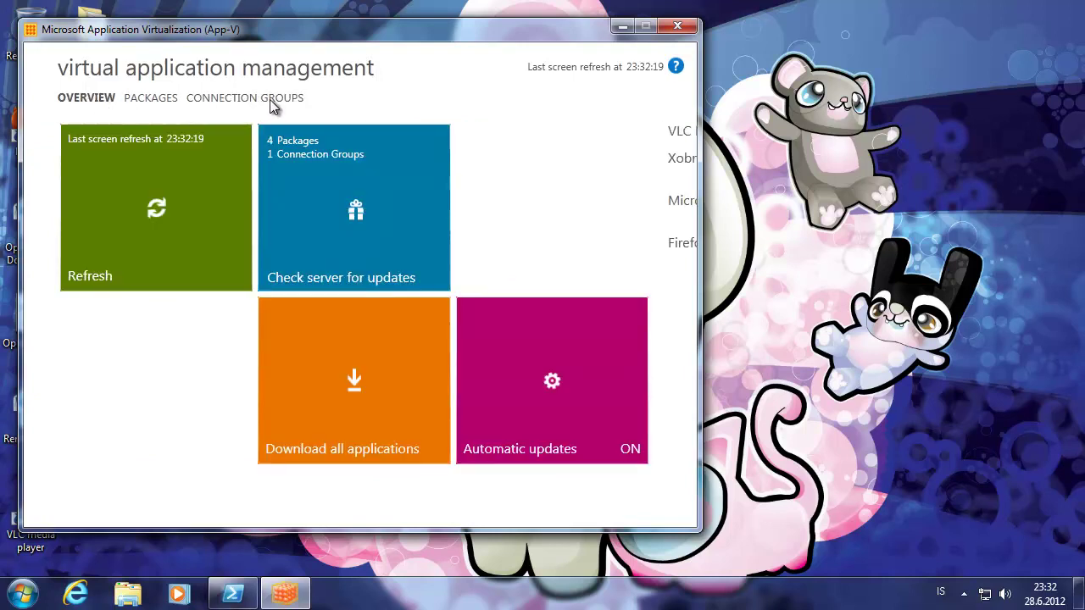
pyautogui.click(331, 180)
pyautogui.click(212, 98)
pyautogui.click(88, 99)
# Start Microsoft Outlook 2010 and launch Xobni InspectorX from Xobni's Diagnostics folder.
pyautogui.click(34, 592)
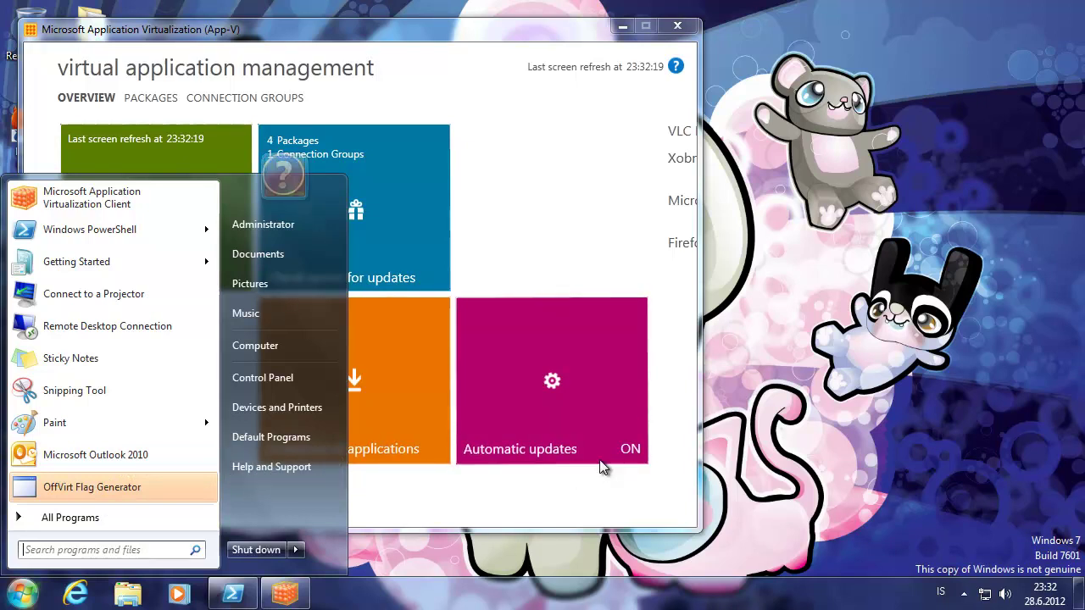
pyautogui.click(710, 240)
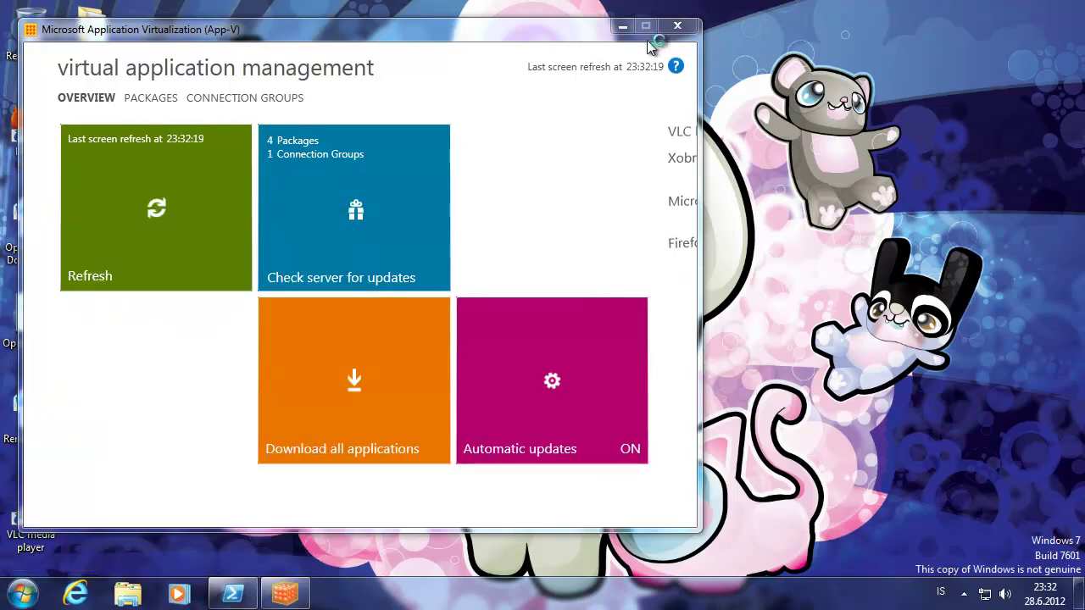
pyautogui.click(28, 596)
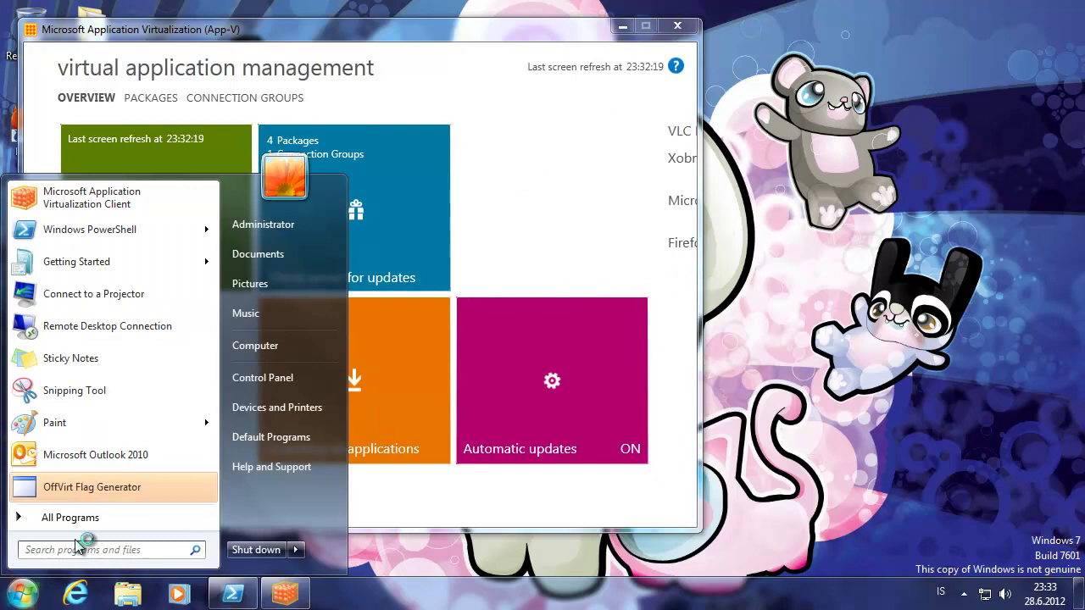
pyautogui.click(108, 527)
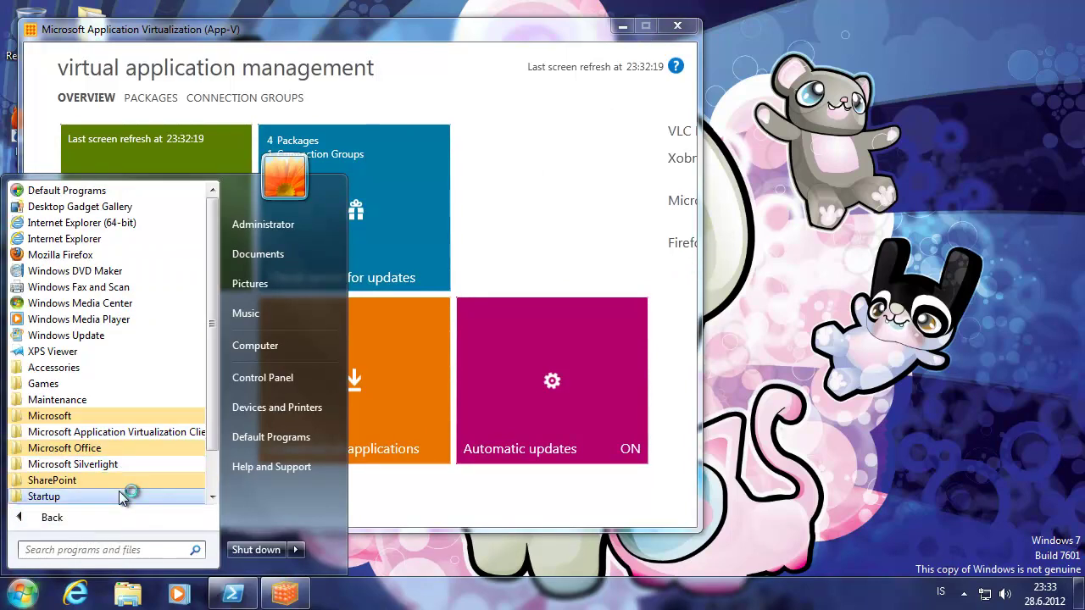
pyautogui.scroll(-1, 118, 491)
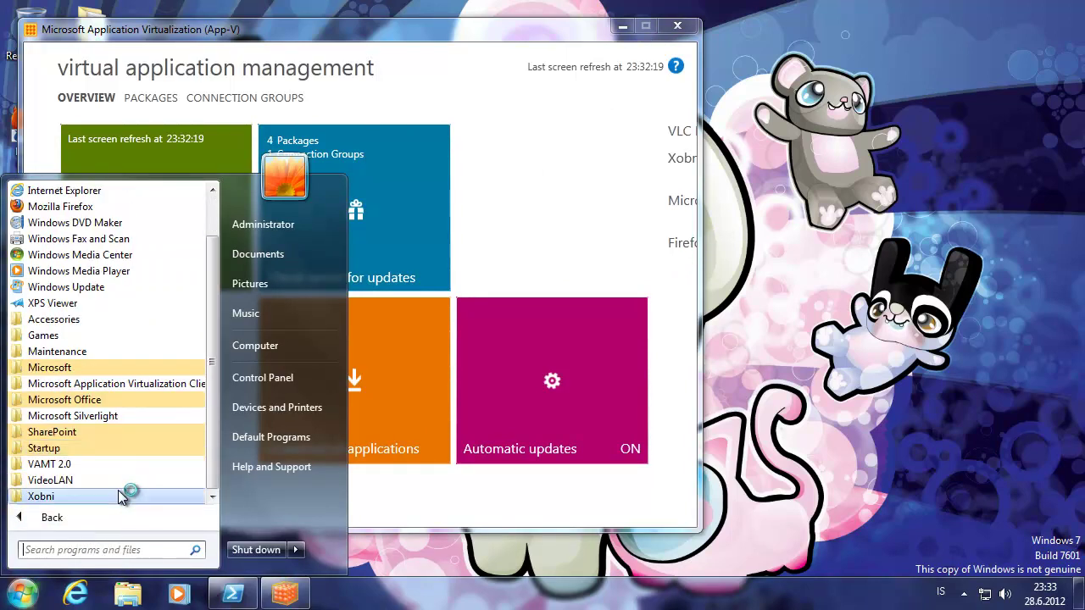
pyautogui.click(73, 496)
pyautogui.click(73, 497)
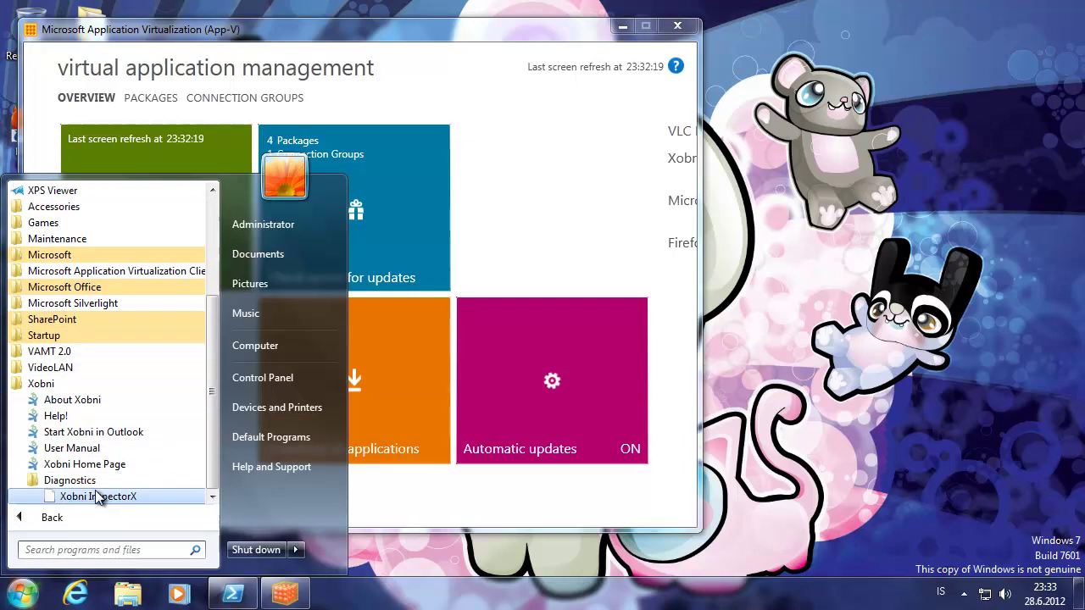
pyautogui.click(103, 499)
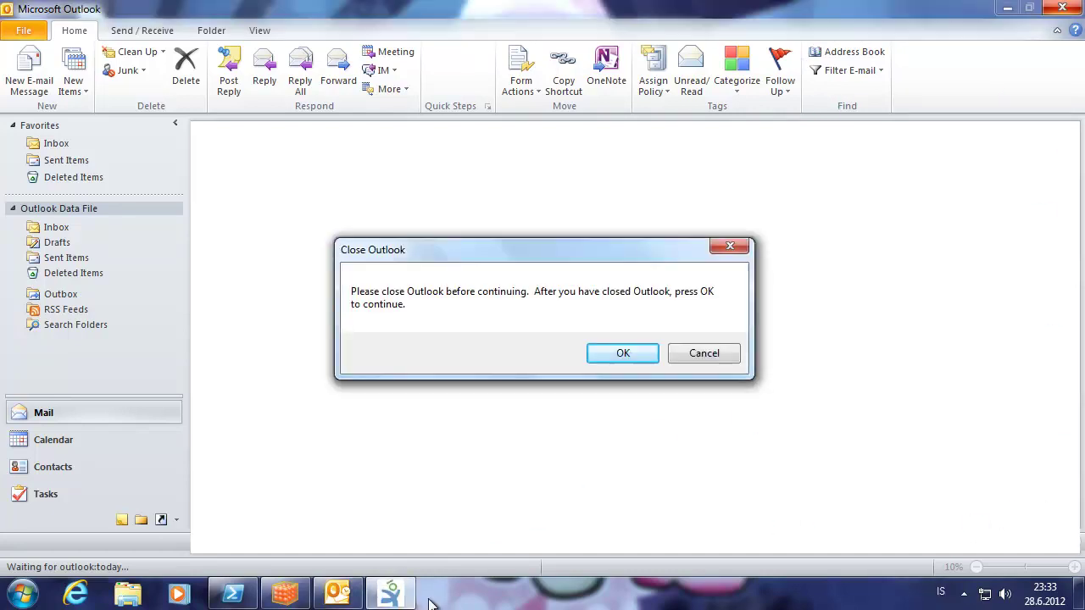
# Cancel the Office Activation Wizard, close Outlook and let InspectorX continue past its Close Outlook prompts.
pyautogui.click(633, 354)
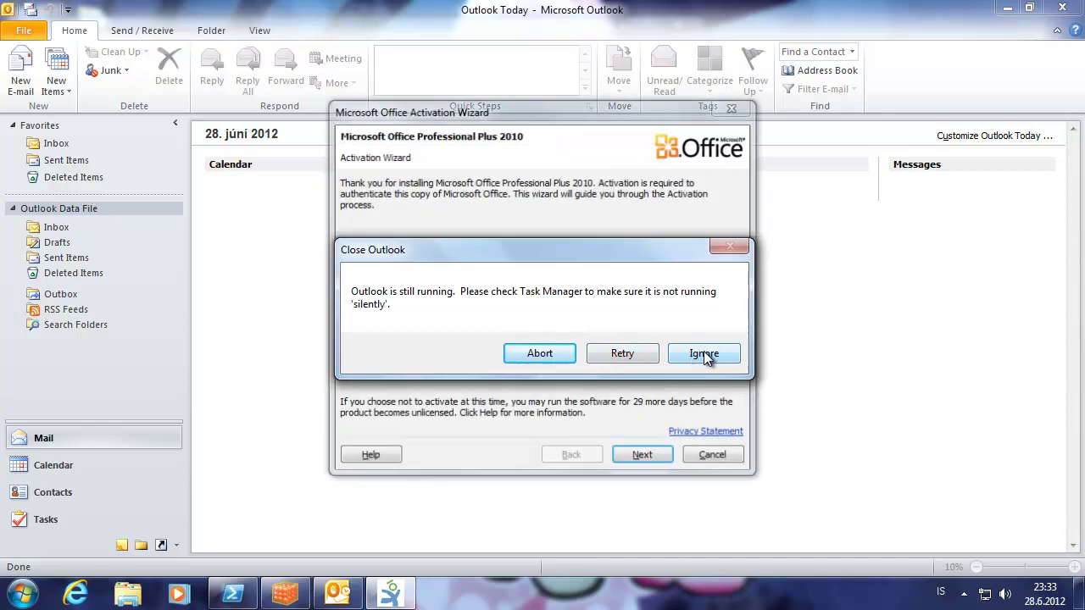
pyautogui.click(712, 456)
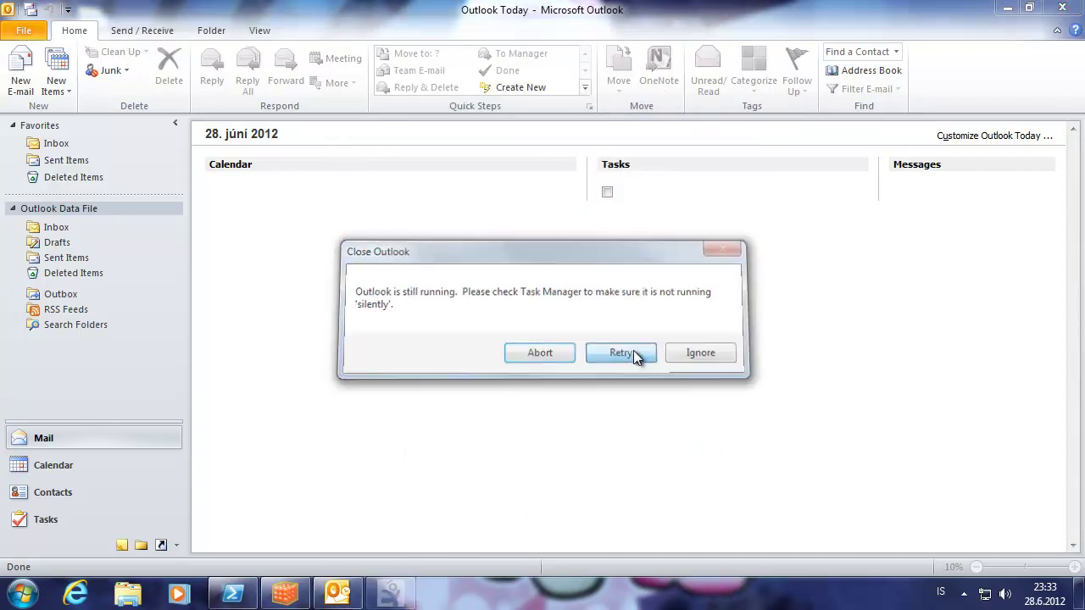
pyautogui.click(633, 353)
pyautogui.click(1065, 8)
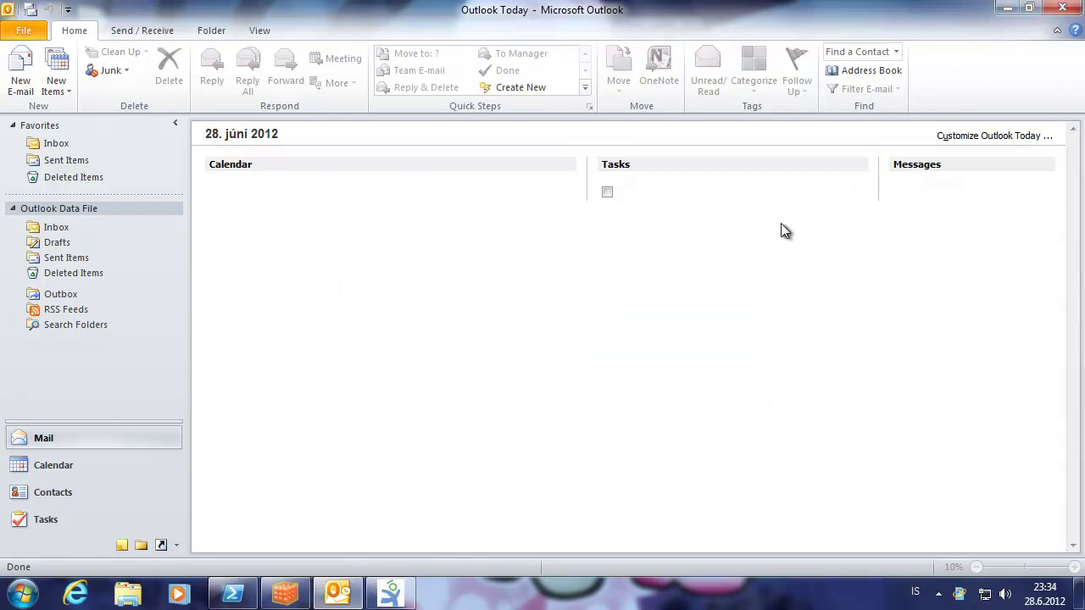
pyautogui.click(702, 354)
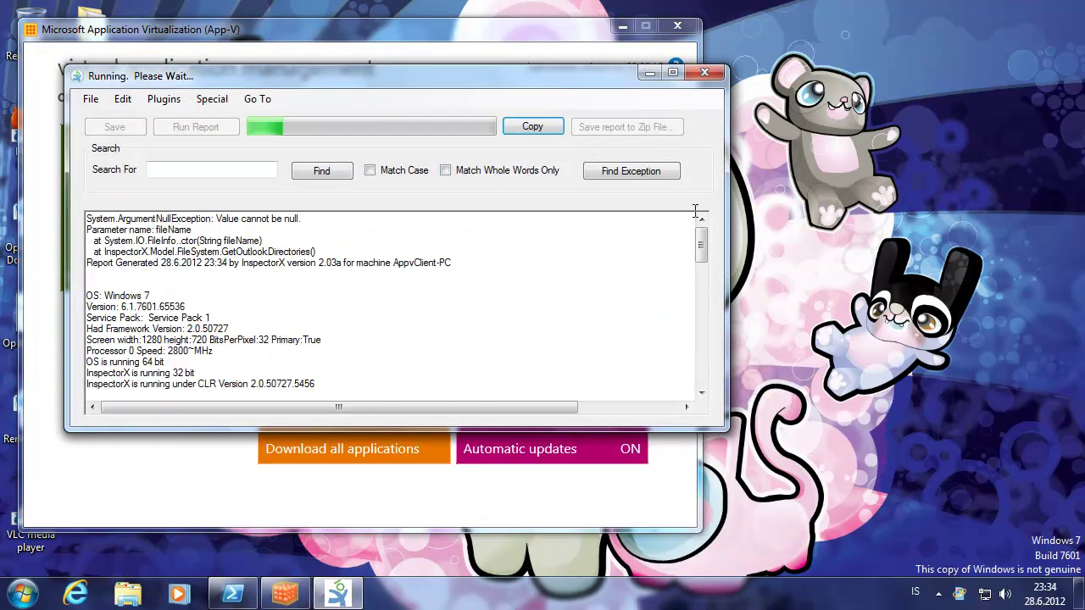
# Examine the Outlook version and bitness entries in the InspectorX report, then close InspectorX.
pyautogui.moveTo(704, 242); pyautogui.dragTo(690, 329)
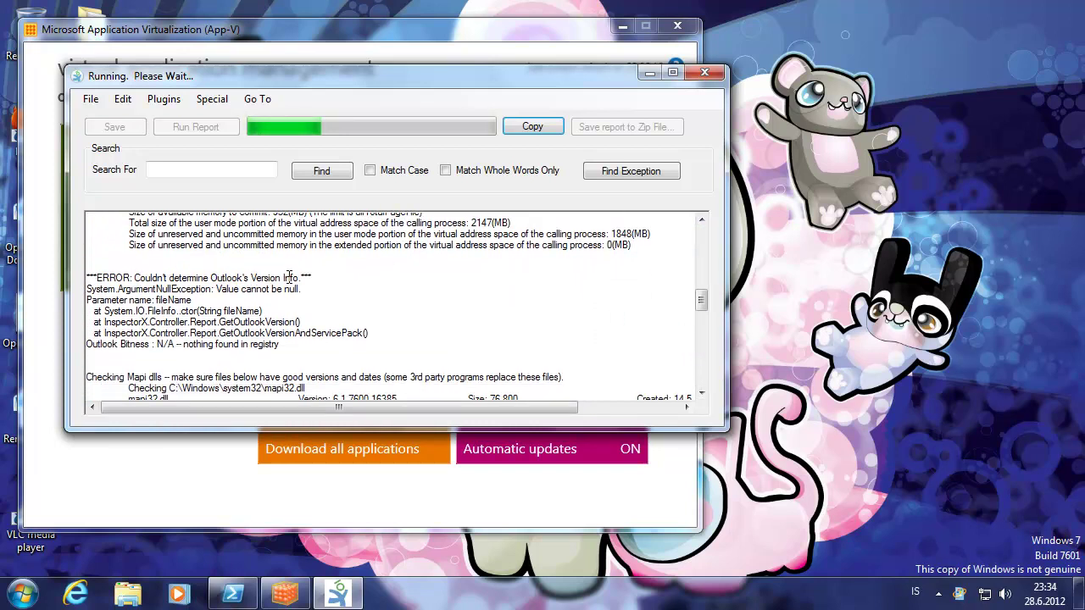
pyautogui.moveTo(176, 344); pyautogui.dragTo(250, 344)
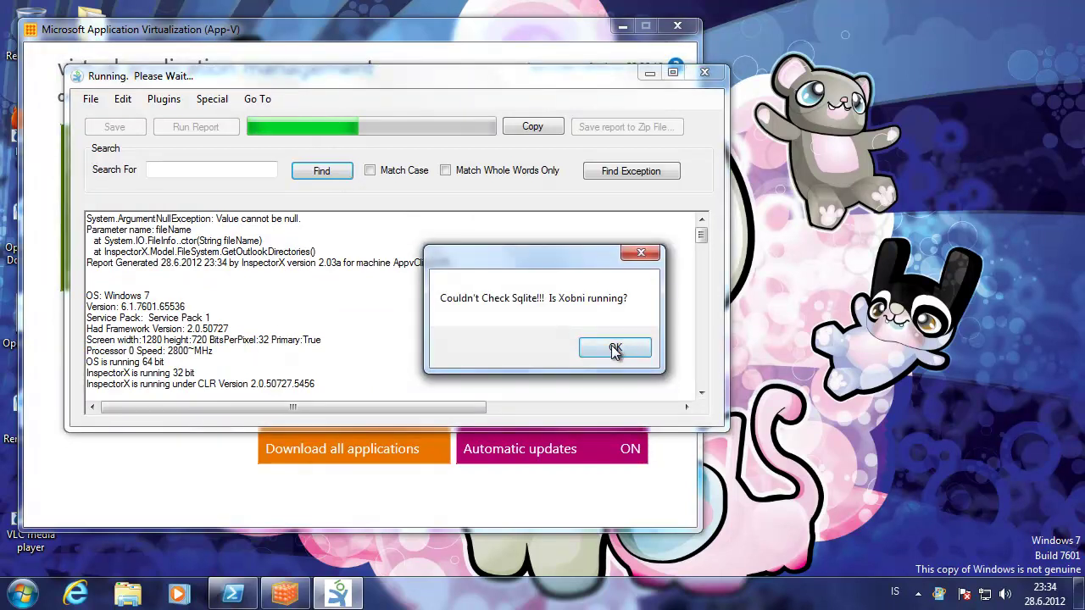
pyautogui.click(615, 346)
pyautogui.moveTo(706, 242); pyautogui.dragTo(706, 207)
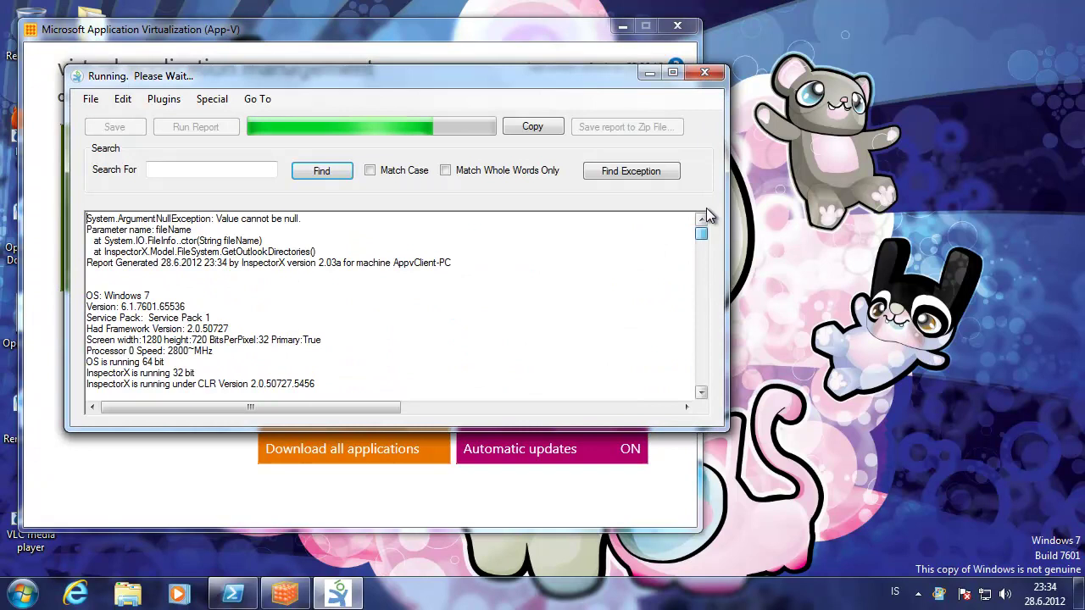
pyautogui.click(702, 74)
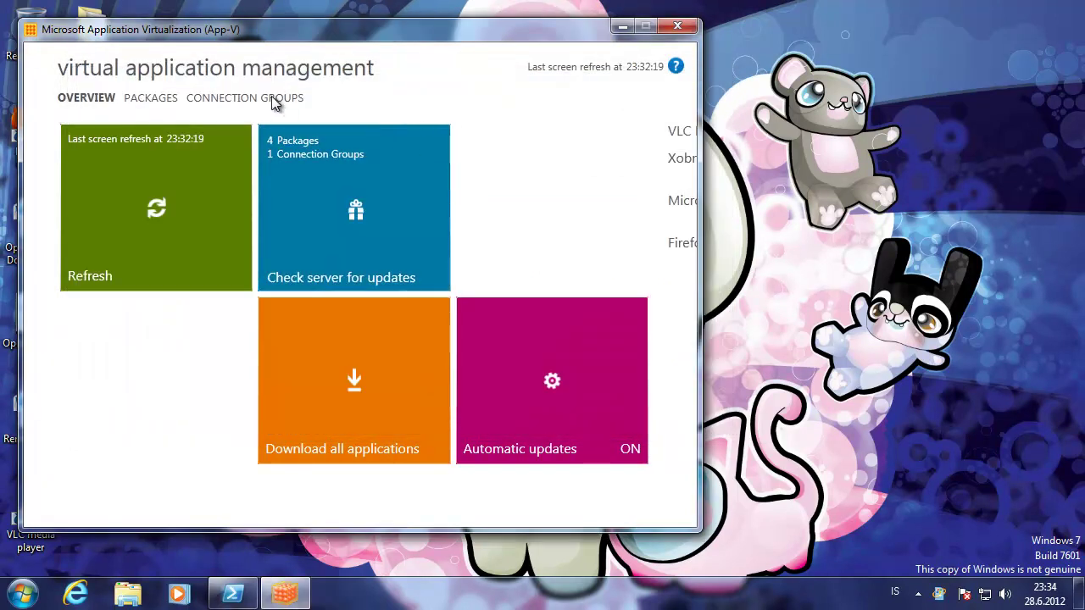
# Compare the package list with the connection group list in the App-V client.
pyautogui.click(273, 100)
pyautogui.click(166, 101)
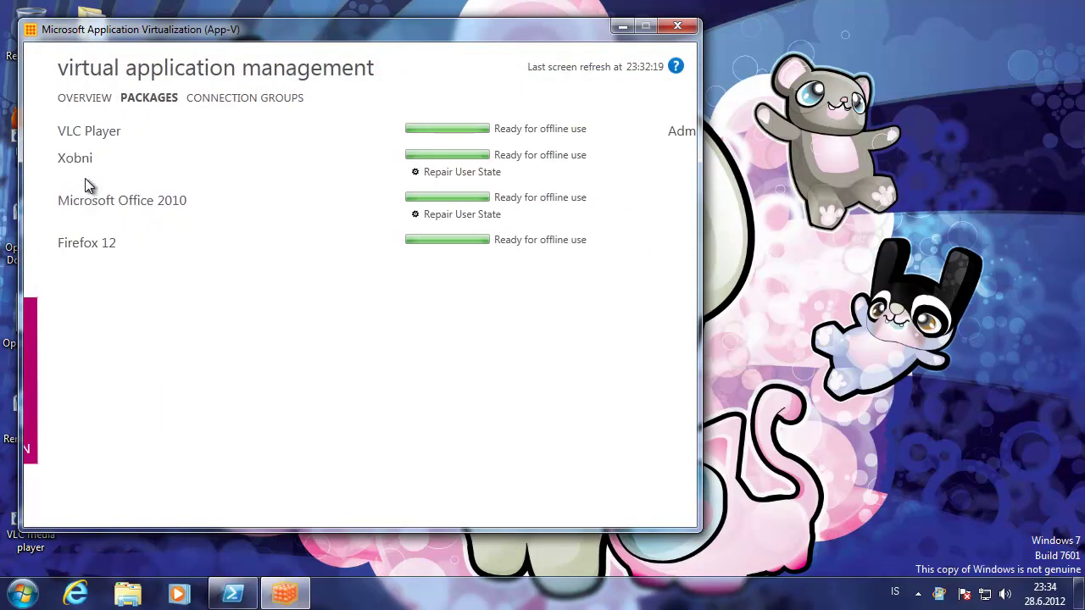
pyautogui.click(248, 96)
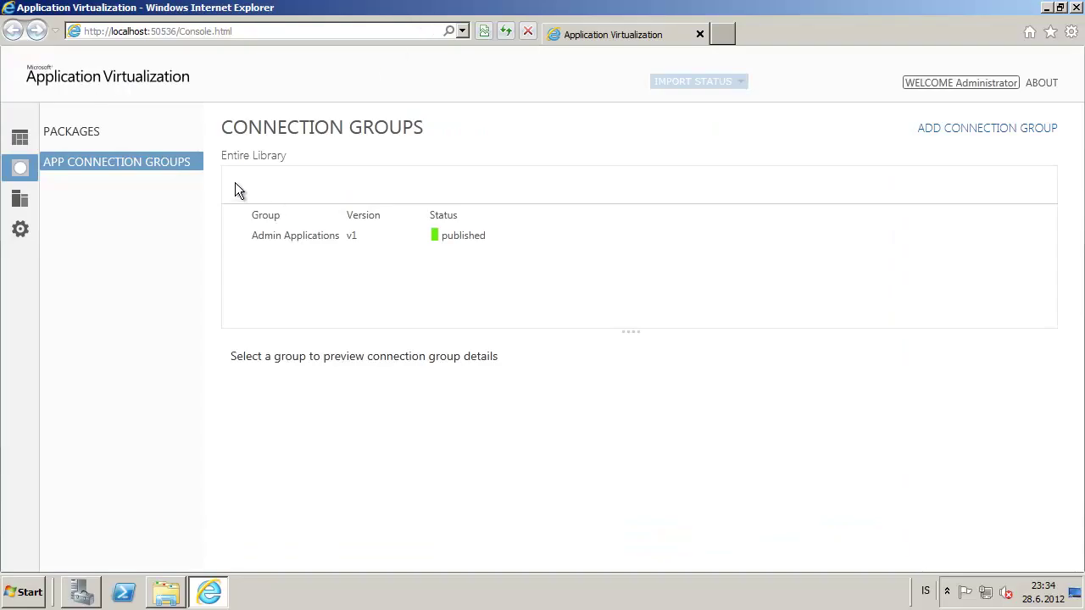
# In the App-V server console, inspect the Admin Applications group and the connection group membership of each of the five packages.
pyautogui.click(272, 235)
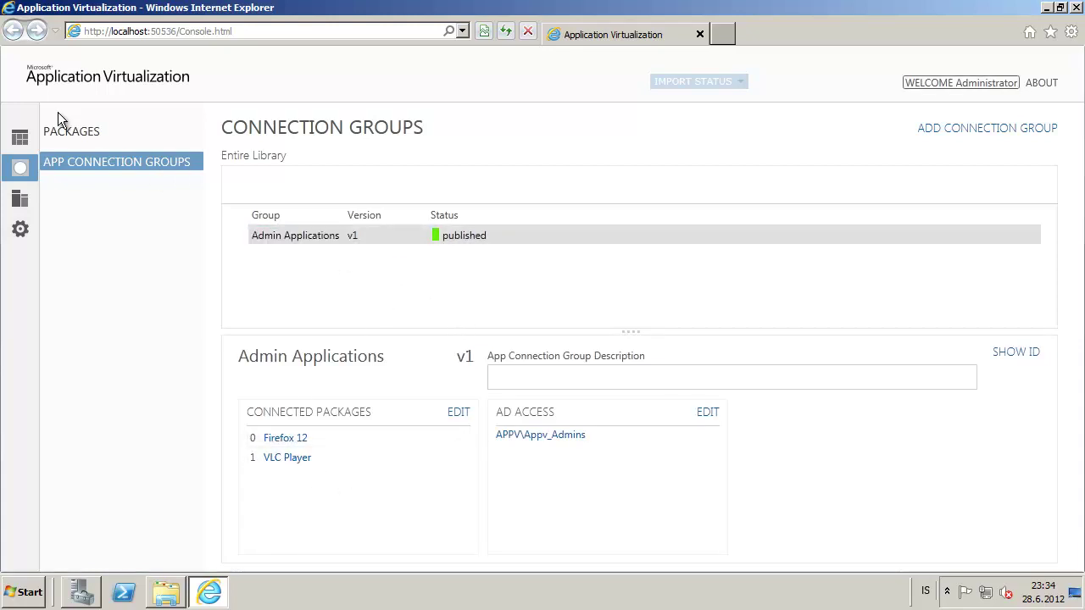
pyautogui.click(71, 132)
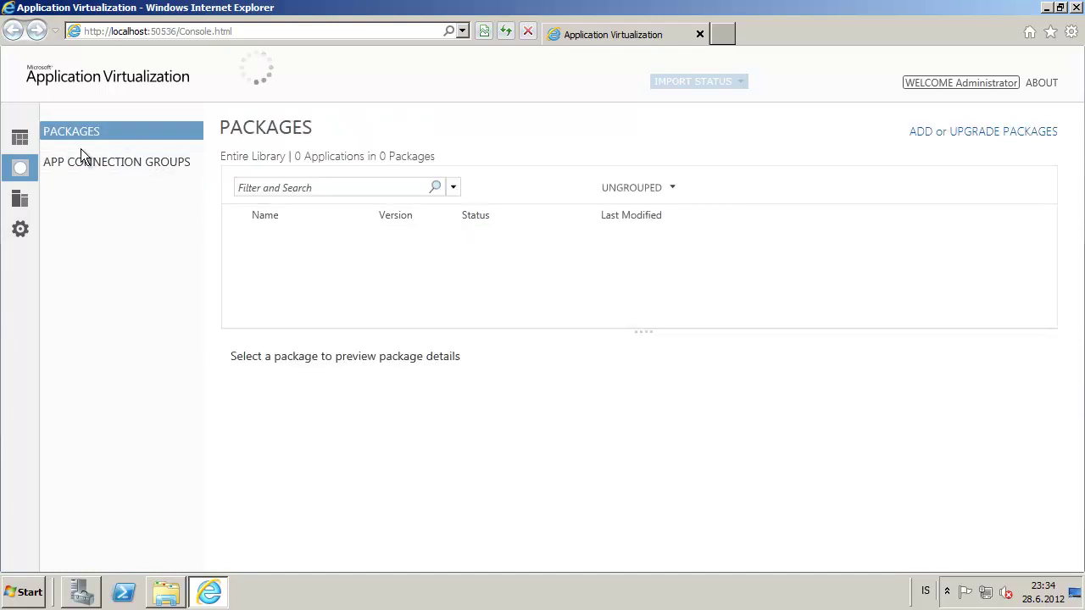
pyautogui.click(318, 234)
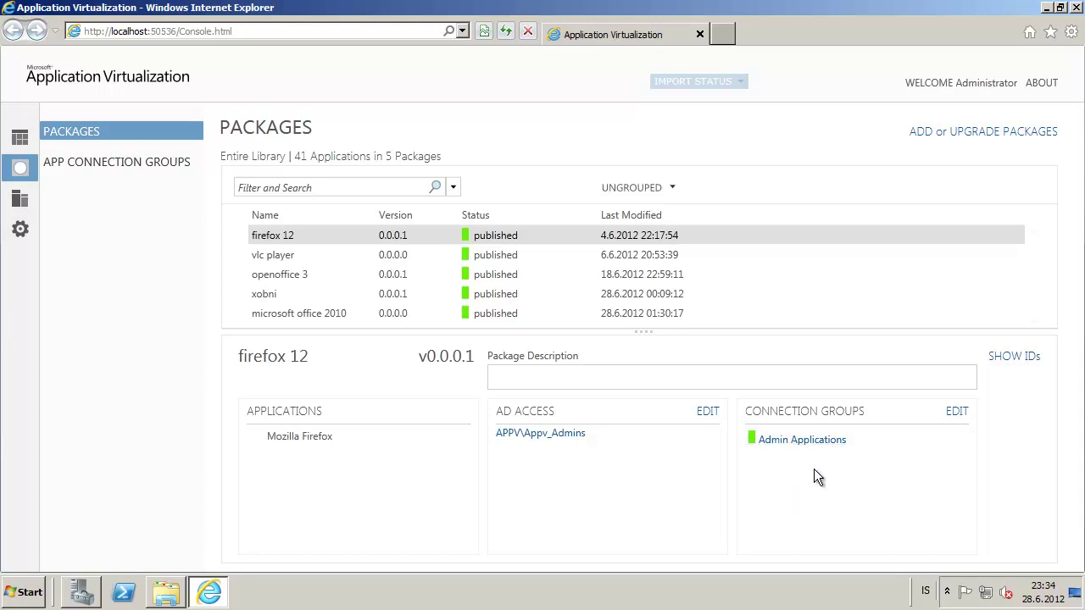
pyautogui.click(669, 254)
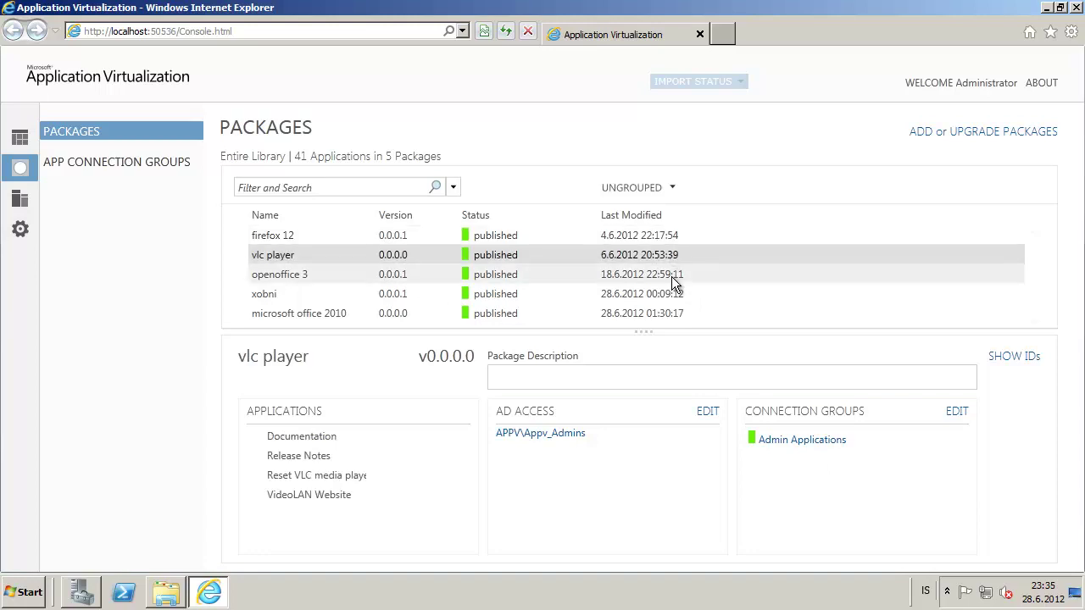
pyautogui.click(671, 274)
pyautogui.click(670, 298)
pyautogui.click(667, 312)
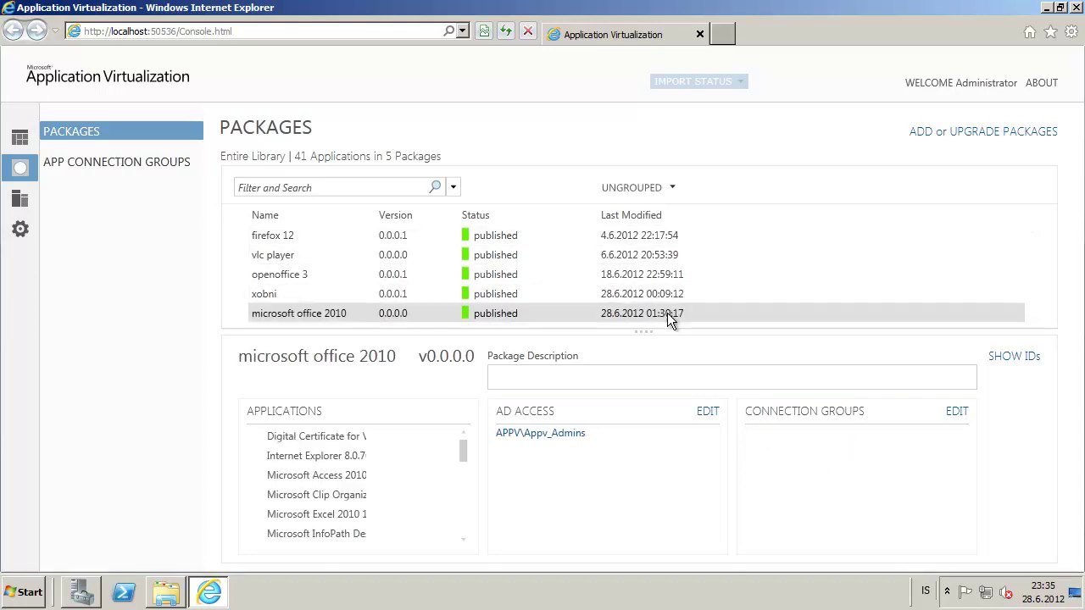
pyautogui.click(672, 293)
pyautogui.click(678, 276)
pyautogui.click(677, 256)
pyautogui.click(677, 237)
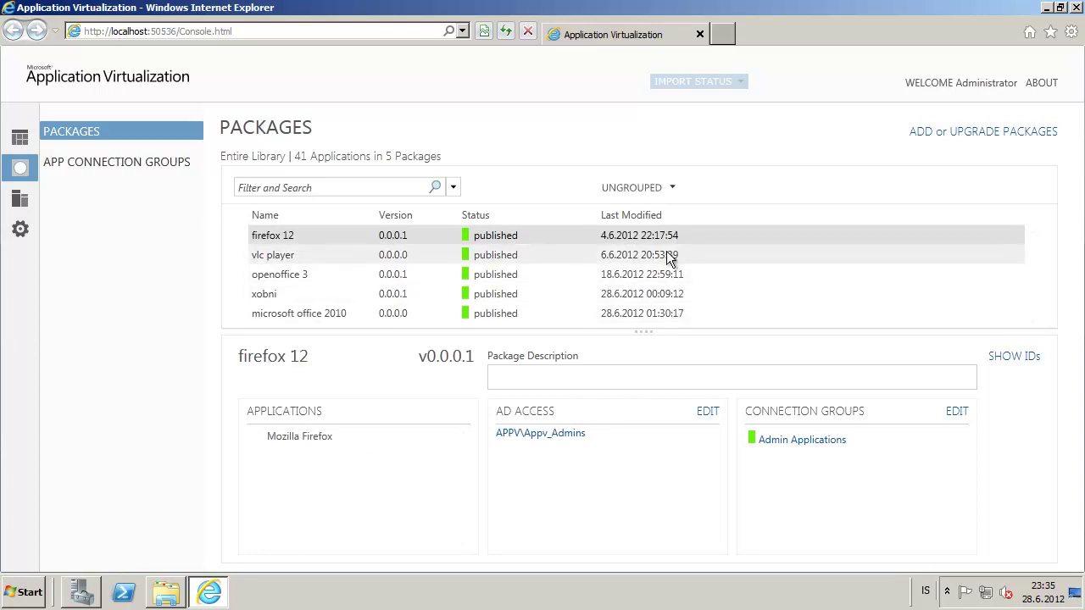
# Switch back to the client machine, move the App-V client off the desktop icons, review its packages and minimize it.
pyautogui.click(689, 5)
pyautogui.moveTo(483, 32); pyautogui.dragTo(738, 33)
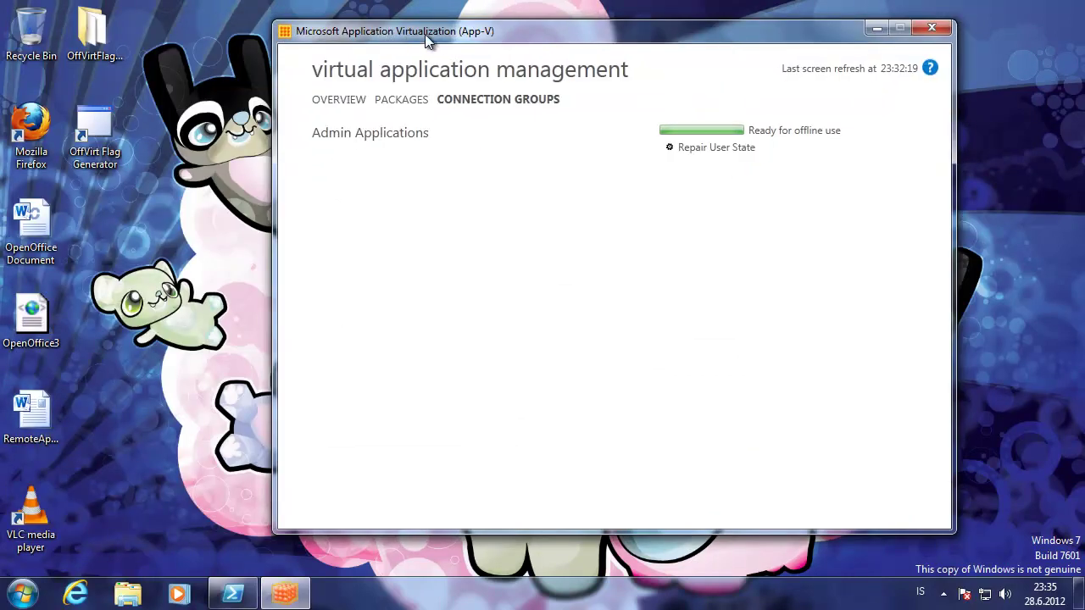
pyautogui.moveTo(433, 37); pyautogui.dragTo(507, 37)
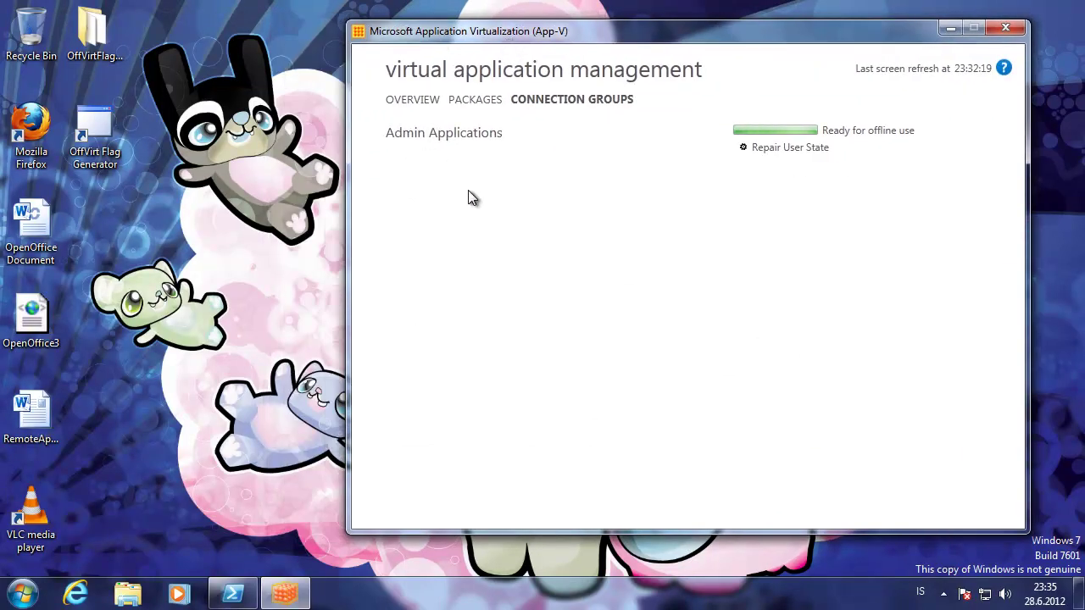
pyautogui.click(475, 100)
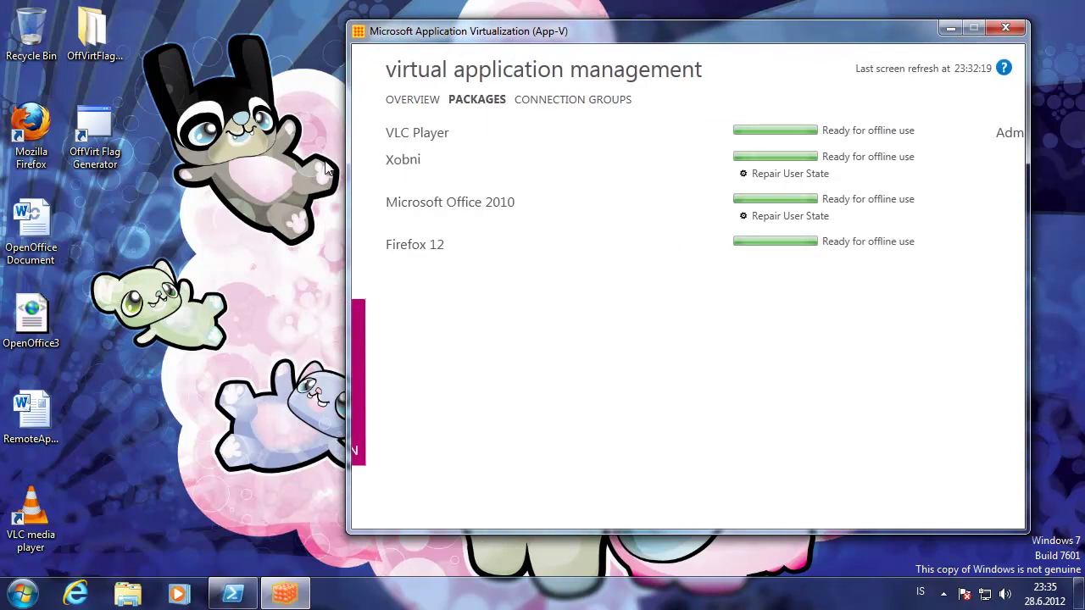
pyautogui.click(951, 29)
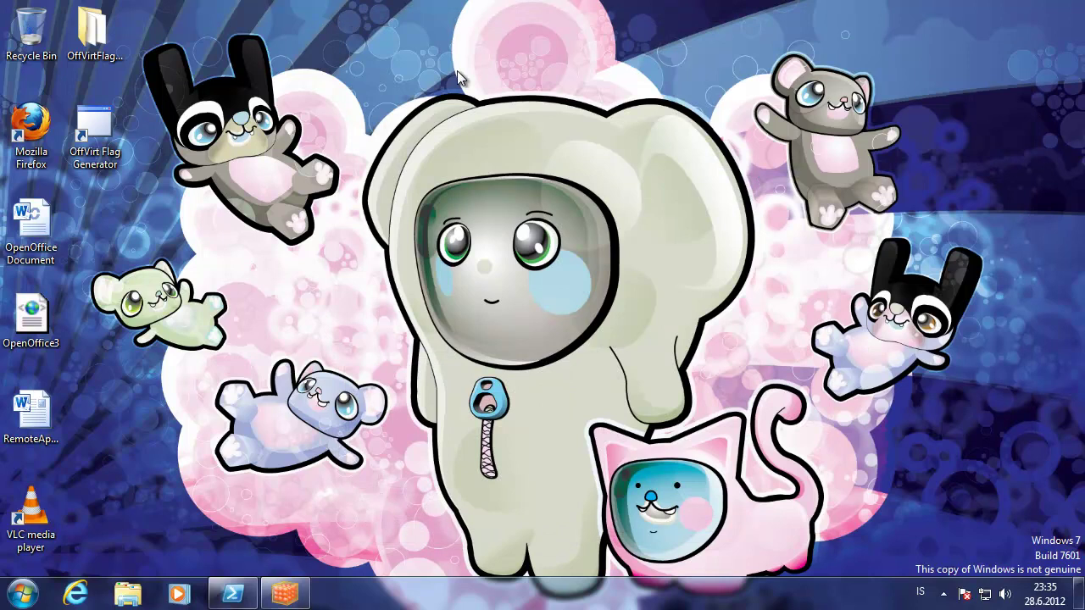
# Open OffVirt Flag Generator from the desktop and move its window to the upper middle of the desktop.
pyautogui.doubleClick(98, 130)
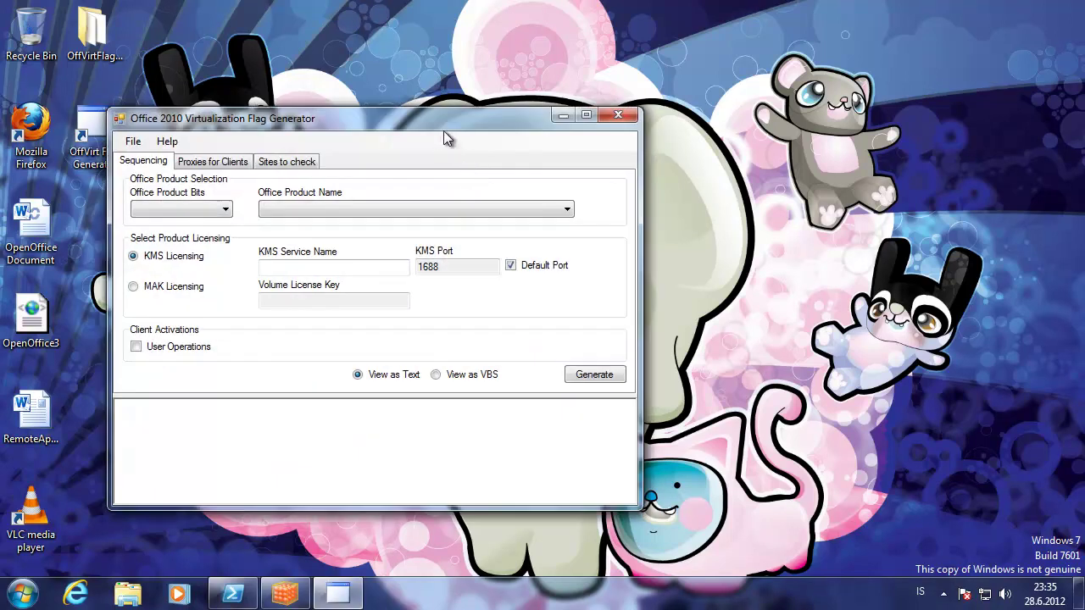
pyautogui.moveTo(443, 132); pyautogui.dragTo(558, 130)
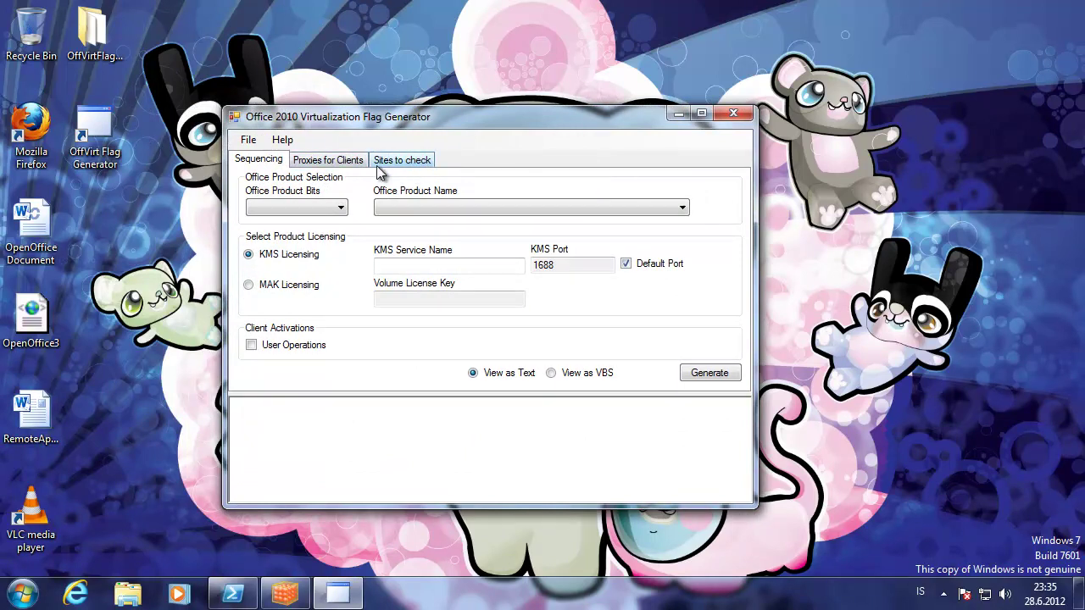
pyautogui.moveTo(383, 123); pyautogui.dragTo(440, 60)
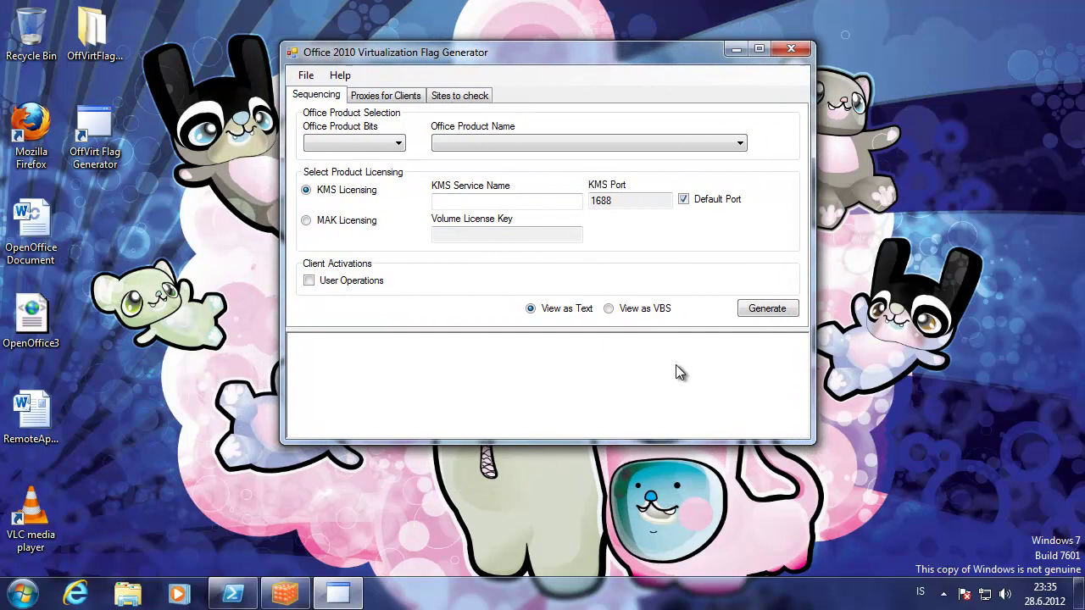
# For sequencing, set the Office product bits to 32-bit (x86) and the product name to Microsoft Office 2010 Professional Plus.
pyautogui.moveTo(456, 352)
pyautogui.click(357, 144)
pyautogui.click(354, 158)
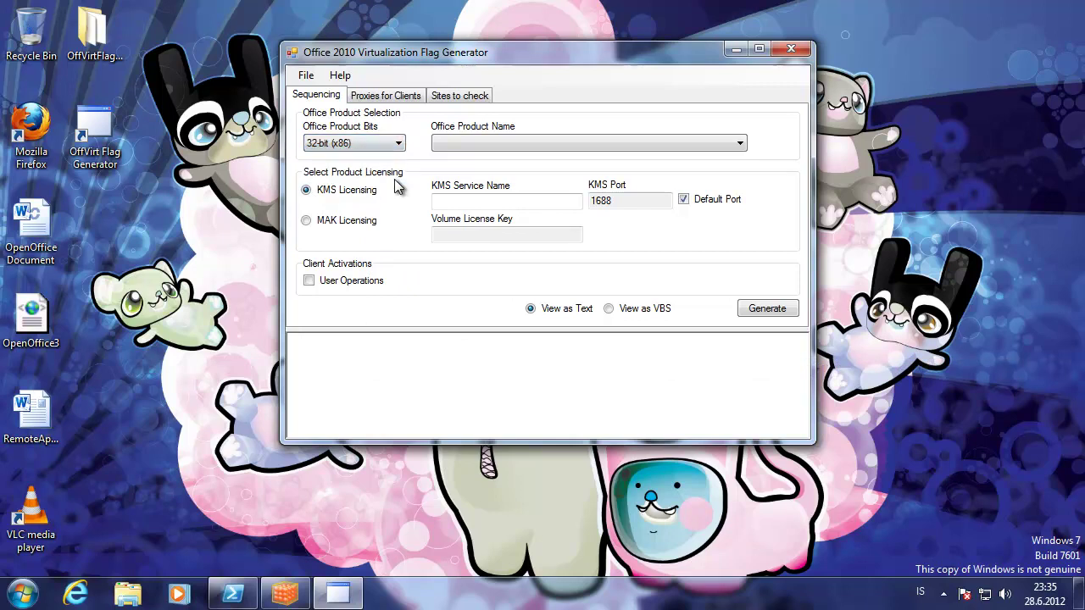
pyautogui.click(496, 142)
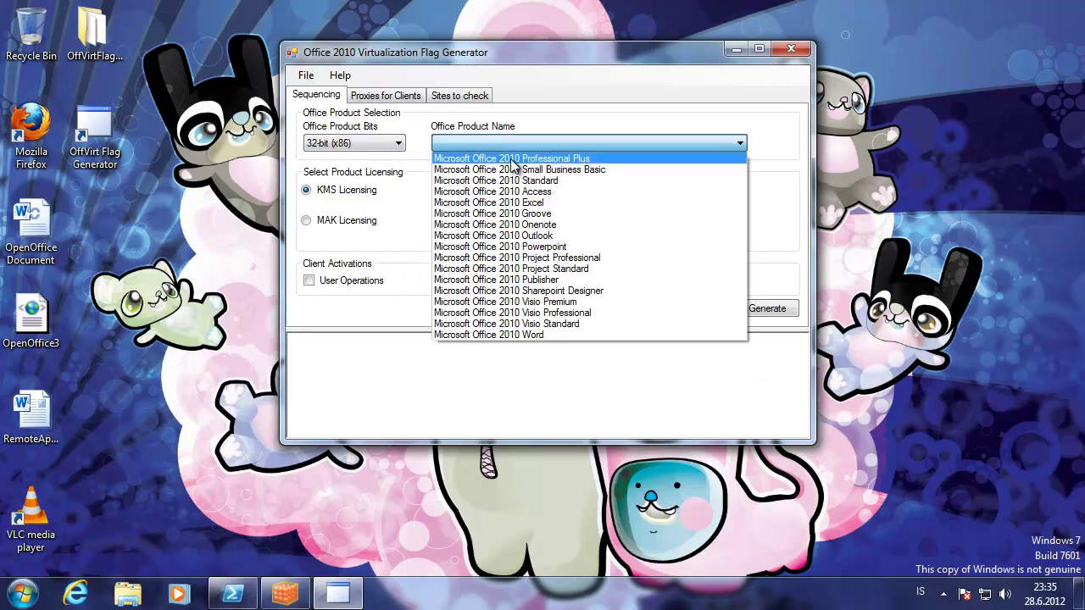
pyautogui.click(547, 159)
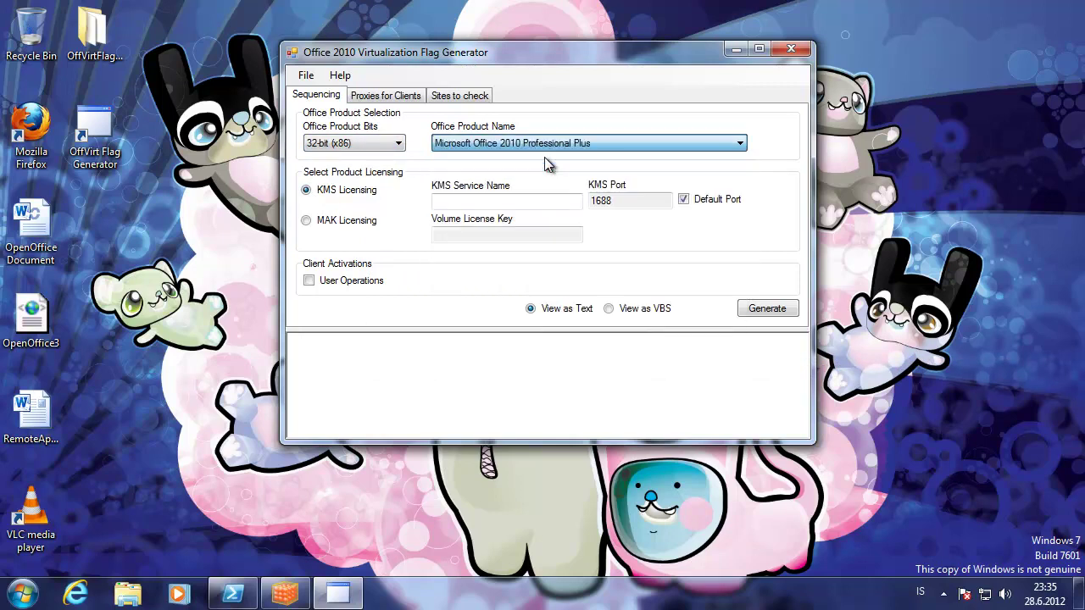
# Choose MAK Licensing, enter the volume license key and enable User Operations for client activation.
pyautogui.click(386, 220)
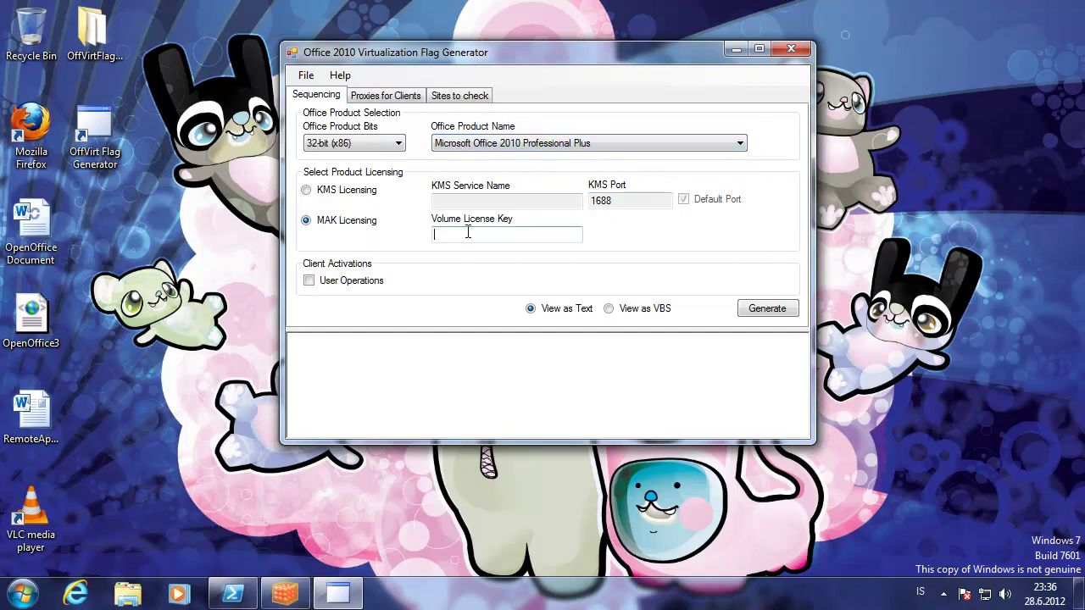
pyautogui.write('jkdkjkfjkdjfkdjfkdfk')
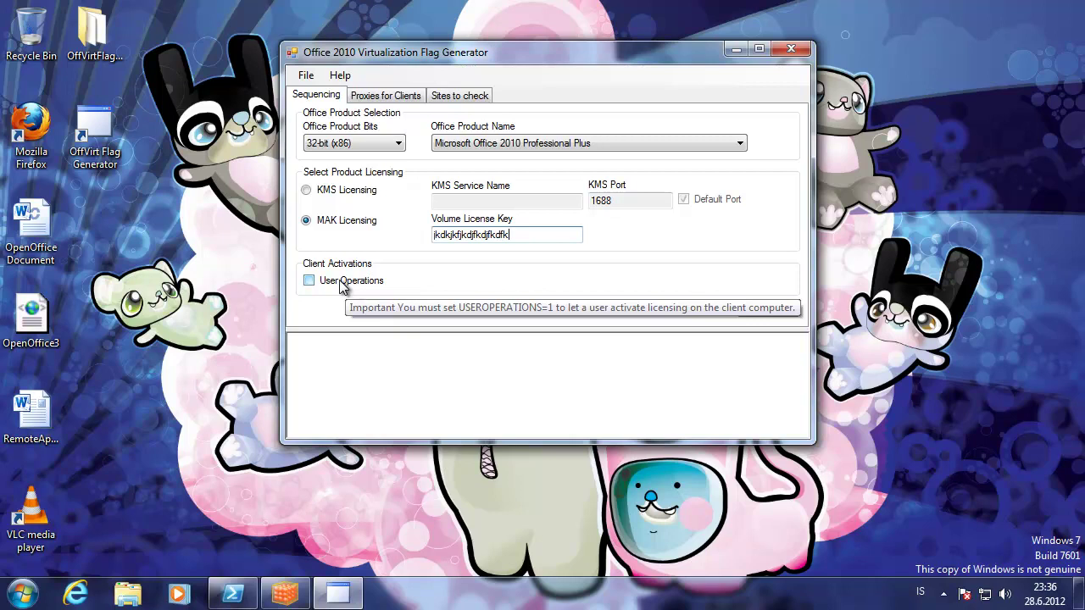
pyautogui.click(308, 280)
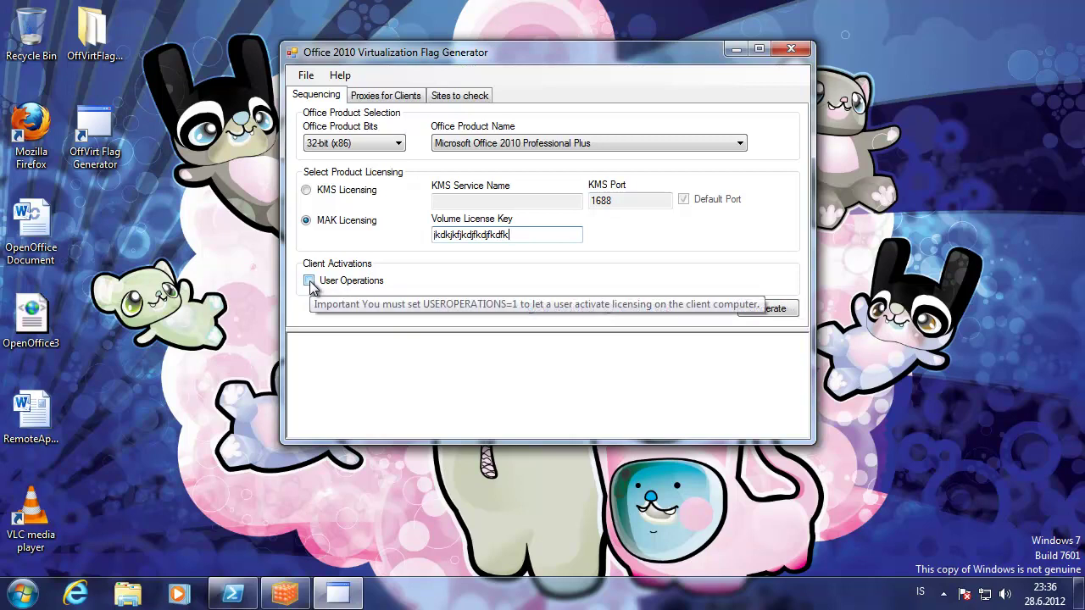
pyautogui.click(309, 280)
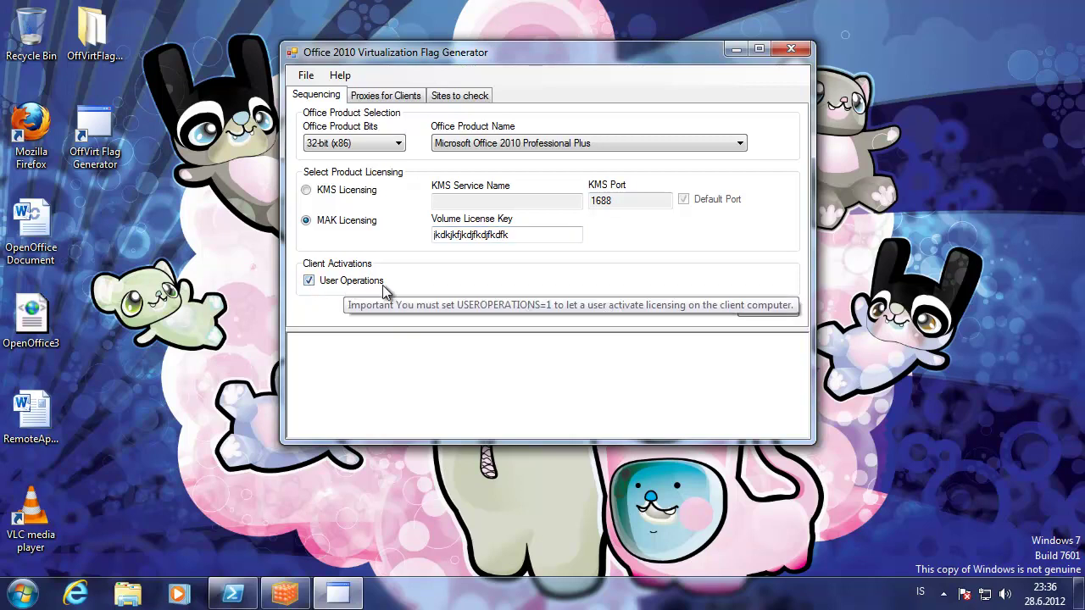
# Generate the sequencing msiexec command as text and highlight the whole output.
pyautogui.click(770, 310)
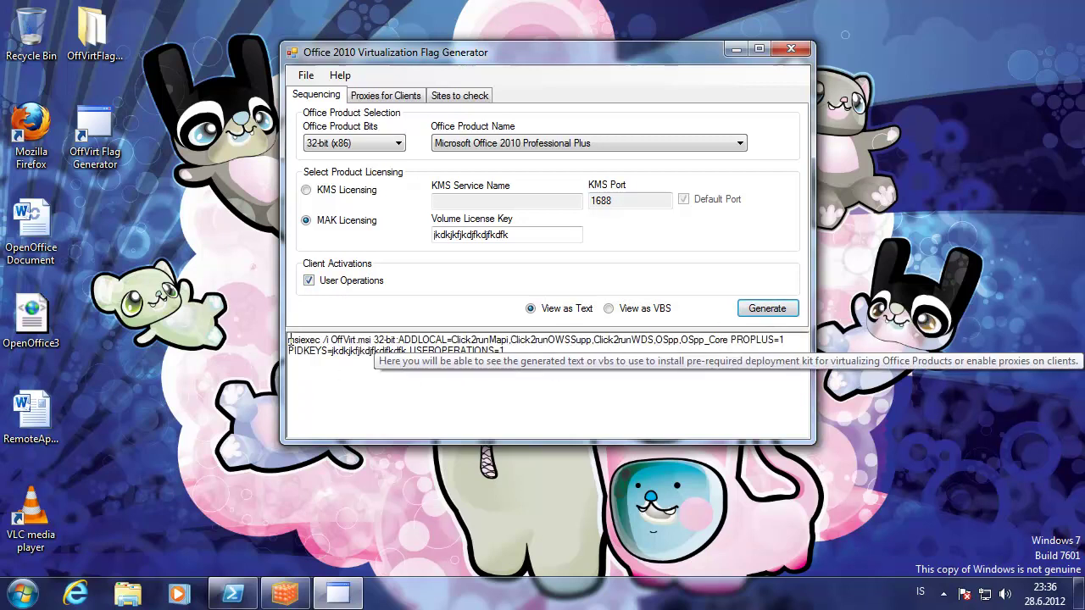
pyautogui.moveTo(291, 340)
pyautogui.mouseDown()
pyautogui.moveTo(533, 355)
pyautogui.moveTo(288, 350)
pyautogui.moveTo(282, 334)
pyautogui.mouseUp()
pyautogui.click(549, 358)
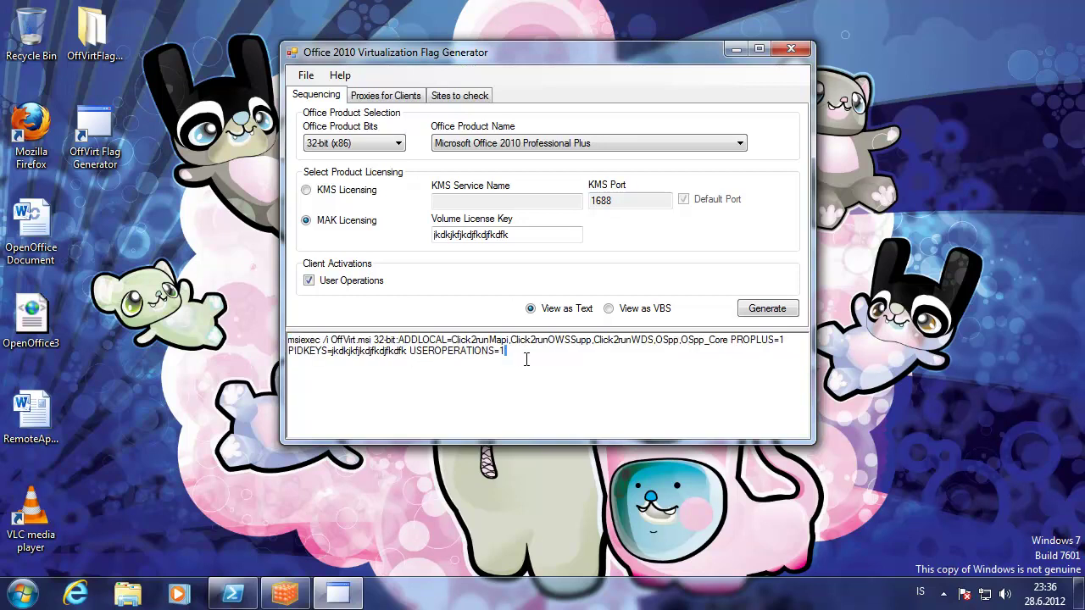
pyautogui.moveTo(526, 359); pyautogui.dragTo(241, 334)
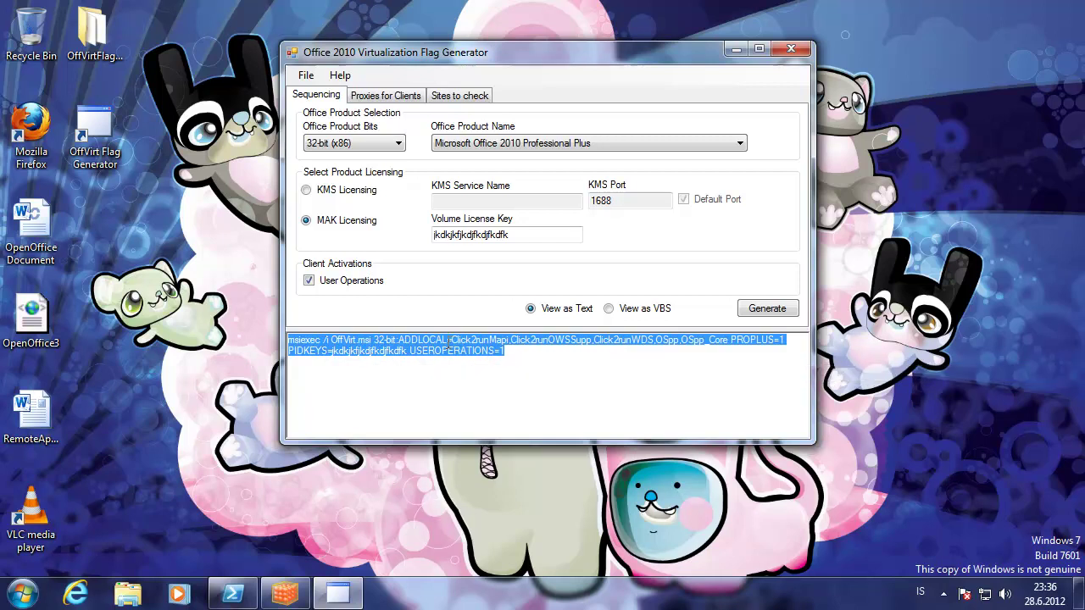
pyautogui.moveTo(524, 352); pyautogui.dragTo(288, 335)
# In the Proxies for Clients settings, try 64-bit (x64) as the Office product bits and settle on 32-bit (x86).
pyautogui.click(390, 97)
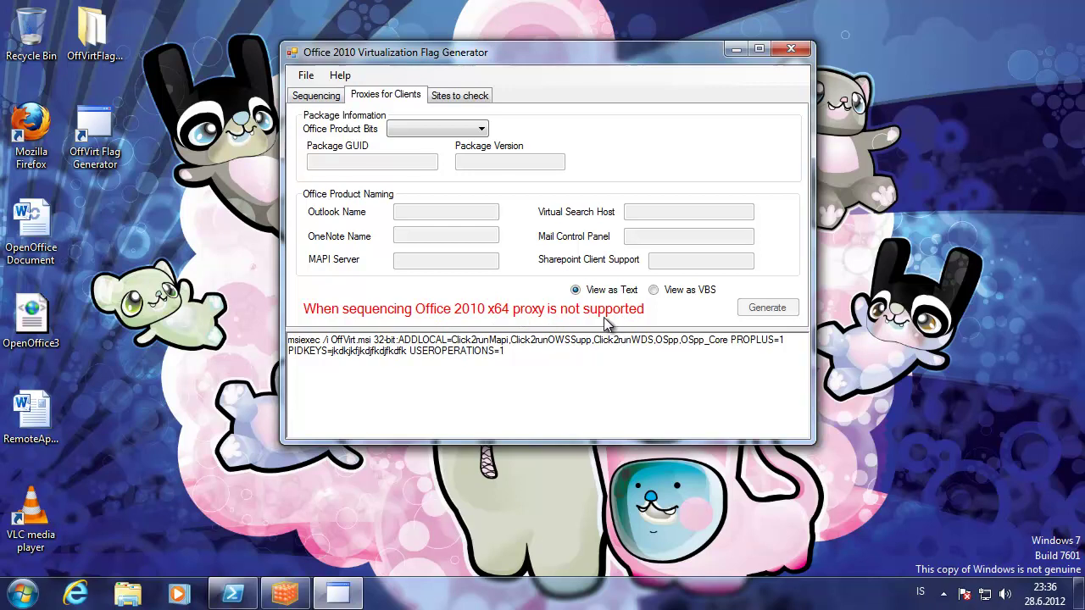
pyautogui.click(423, 129)
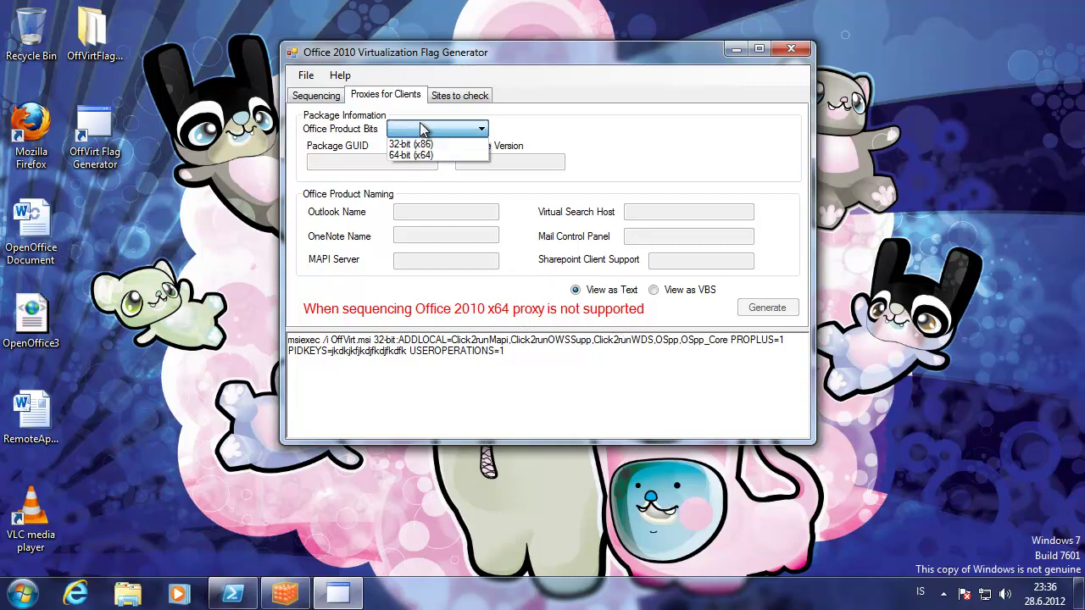
pyautogui.click(422, 146)
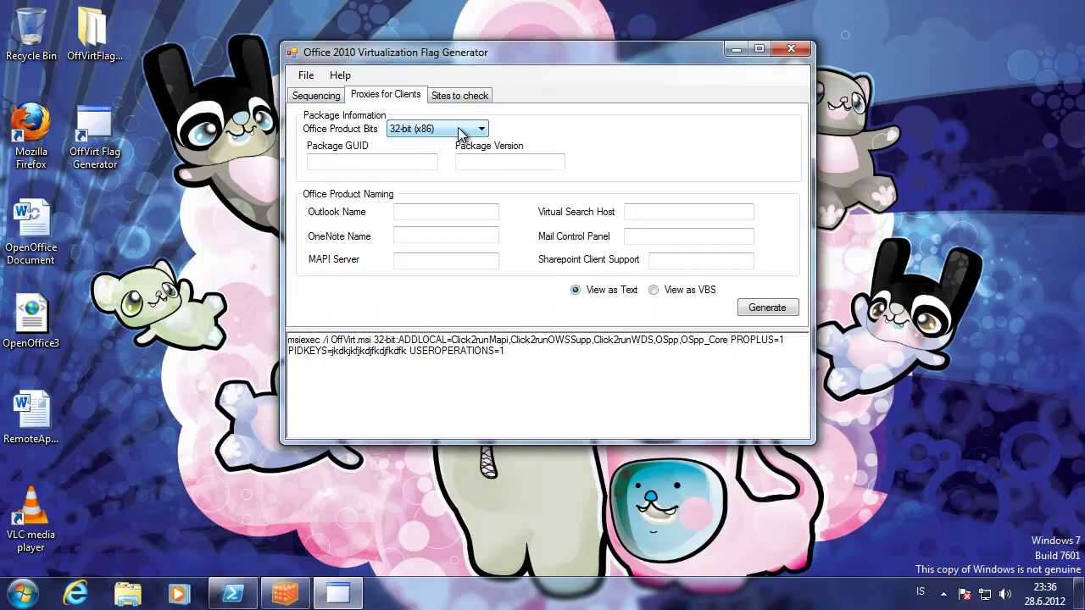
pyautogui.click(466, 129)
pyautogui.click(449, 156)
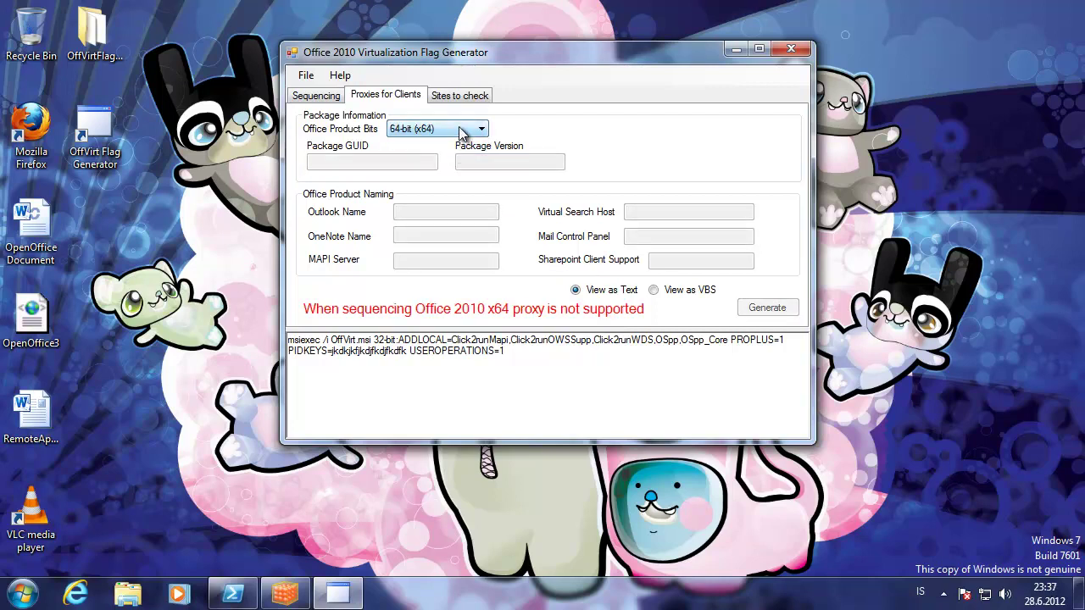
pyautogui.click(462, 129)
pyautogui.click(437, 146)
# Set both the Package GUID and the Package Version to 33.
pyautogui.click(384, 159)
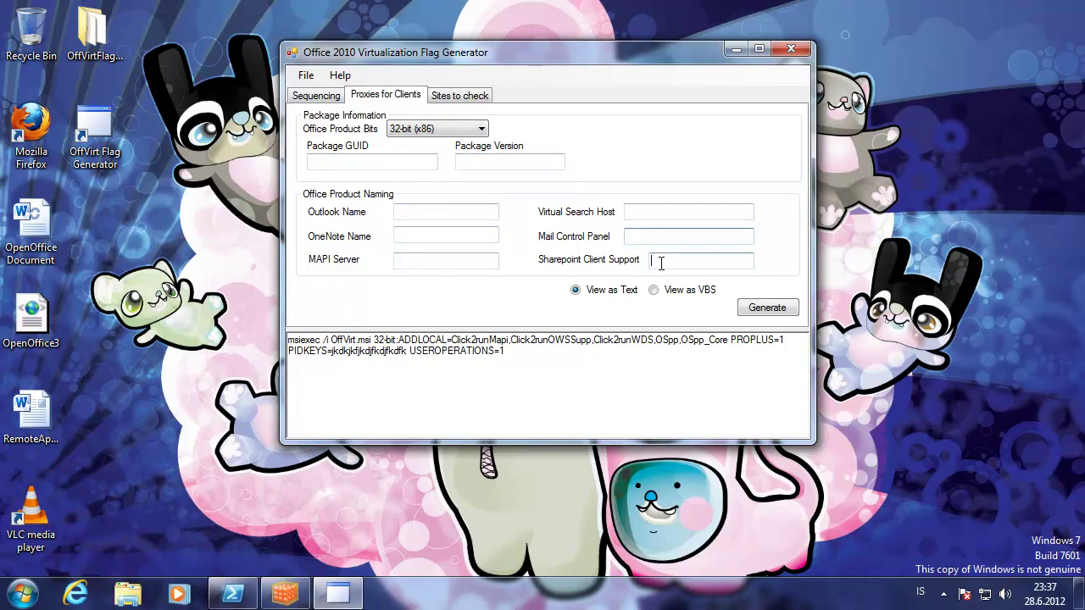
pyautogui.click(373, 162)
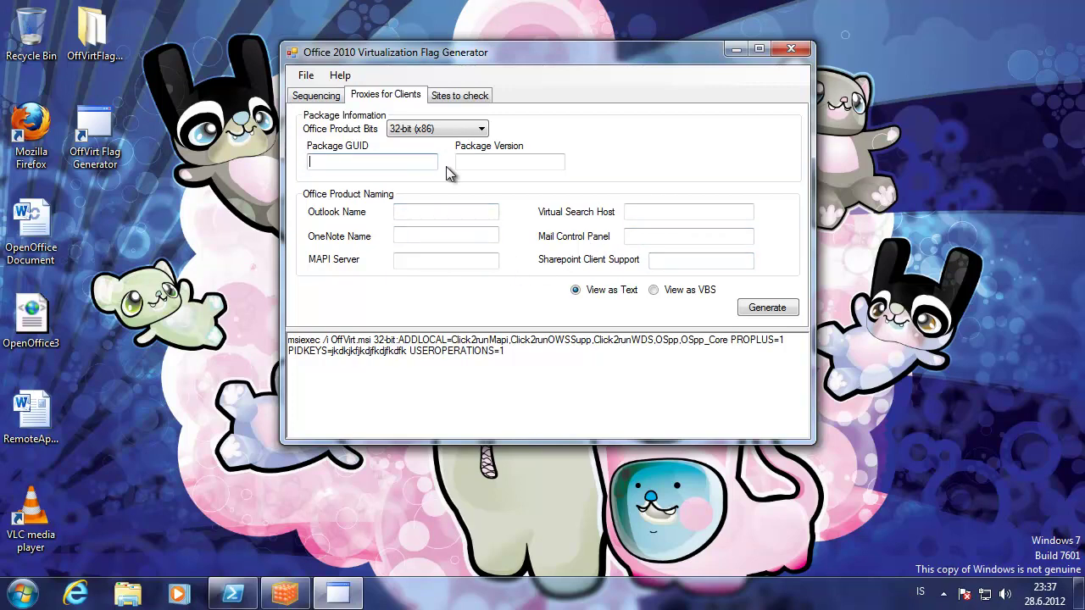
pyautogui.write('33')
pyautogui.click(508, 162)
pyautogui.write('33')
# Set all six Office Product Naming values, from Outlook Name through Sharepoint Client Support, to 33.
pyautogui.click(438, 212)
pyautogui.write('33')
pyautogui.click(436, 235)
pyautogui.write('33')
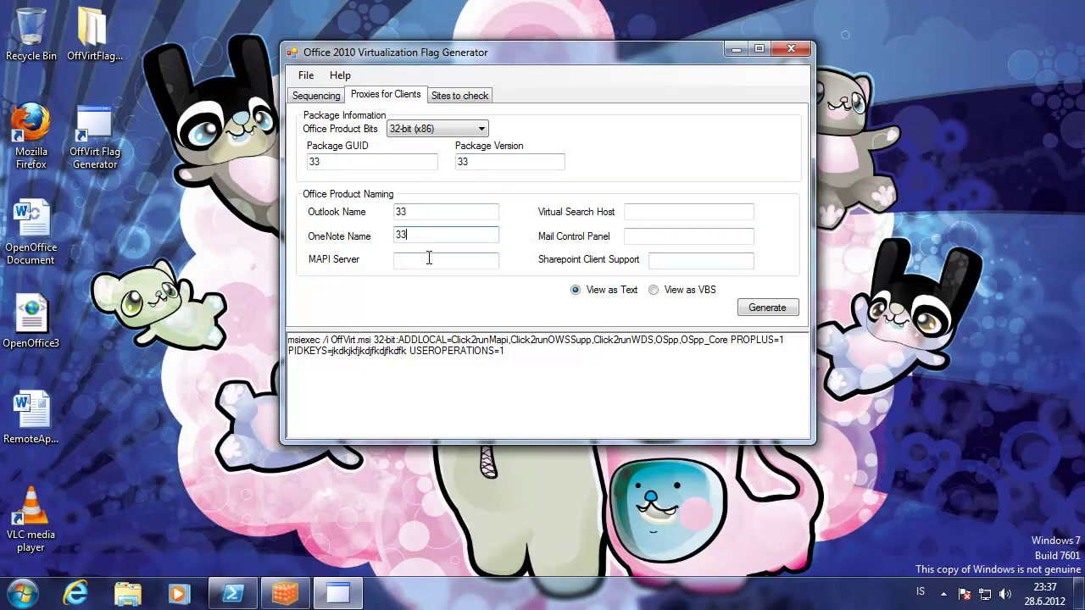
pyautogui.click(431, 261)
pyautogui.write('33')
pyautogui.click(687, 212)
pyautogui.write('33')
pyautogui.click(675, 235)
pyautogui.write('33')
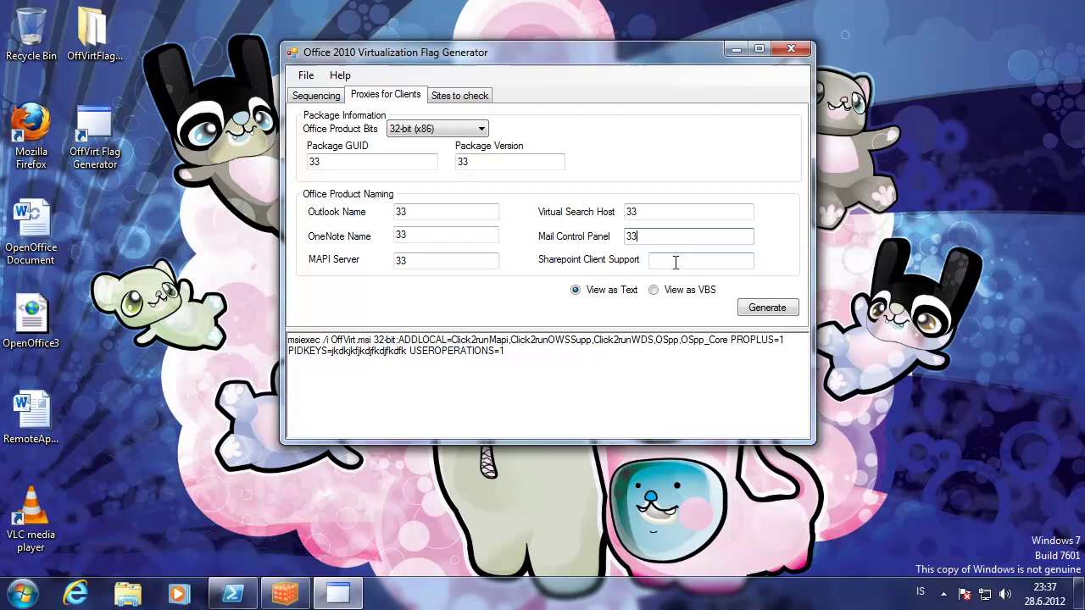
pyautogui.click(684, 260)
pyautogui.write('33')
# Generate the client proxy command as text, highlight the output and return to the Sequencing settings.
pyautogui.click(780, 309)
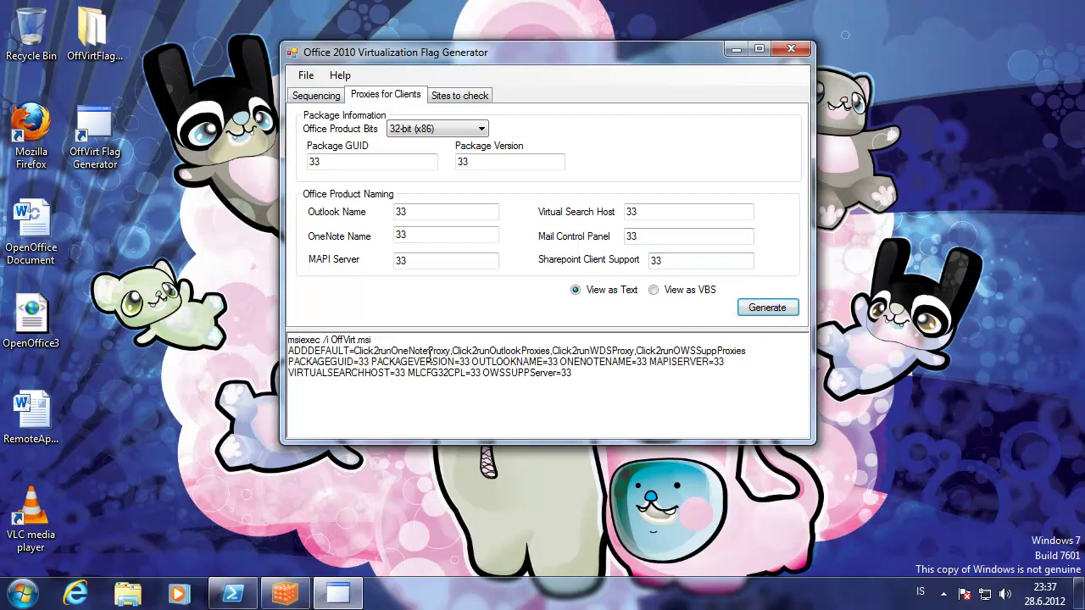
pyautogui.moveTo(610, 370); pyautogui.dragTo(235, 333)
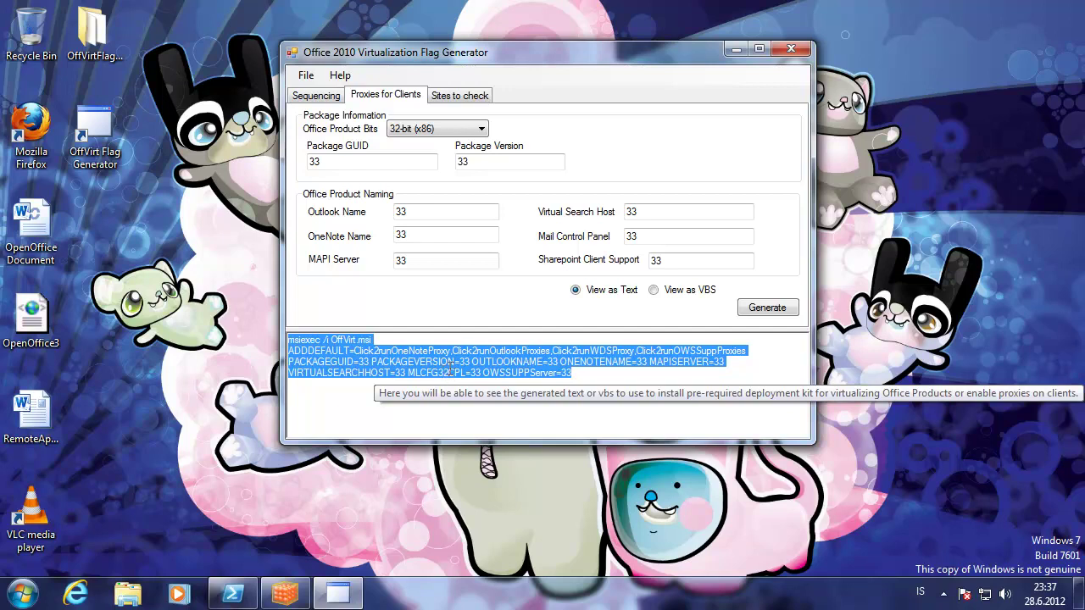
pyautogui.click(473, 349)
pyautogui.click(317, 97)
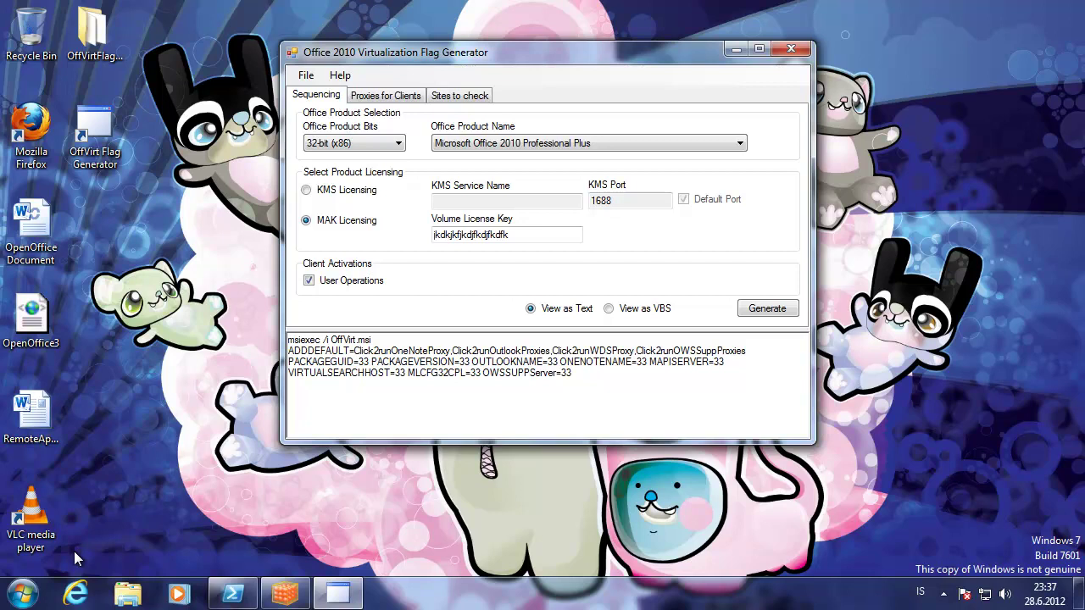
# Switch to Internet Explorer, load appvid.blogspot.com and maximize the browser window.
pyautogui.click(76, 592)
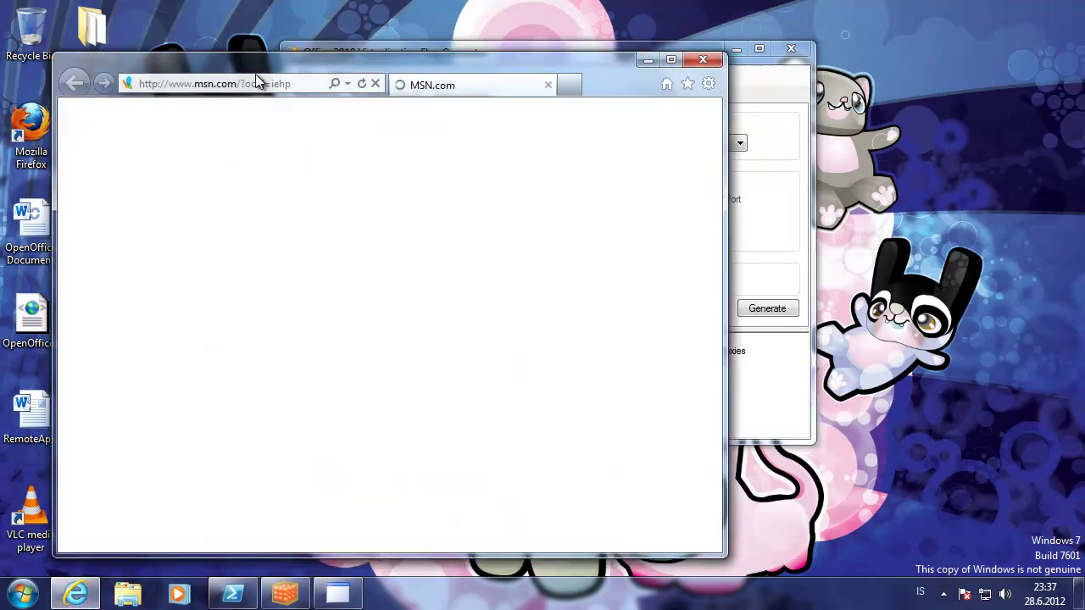
pyautogui.click(244, 84)
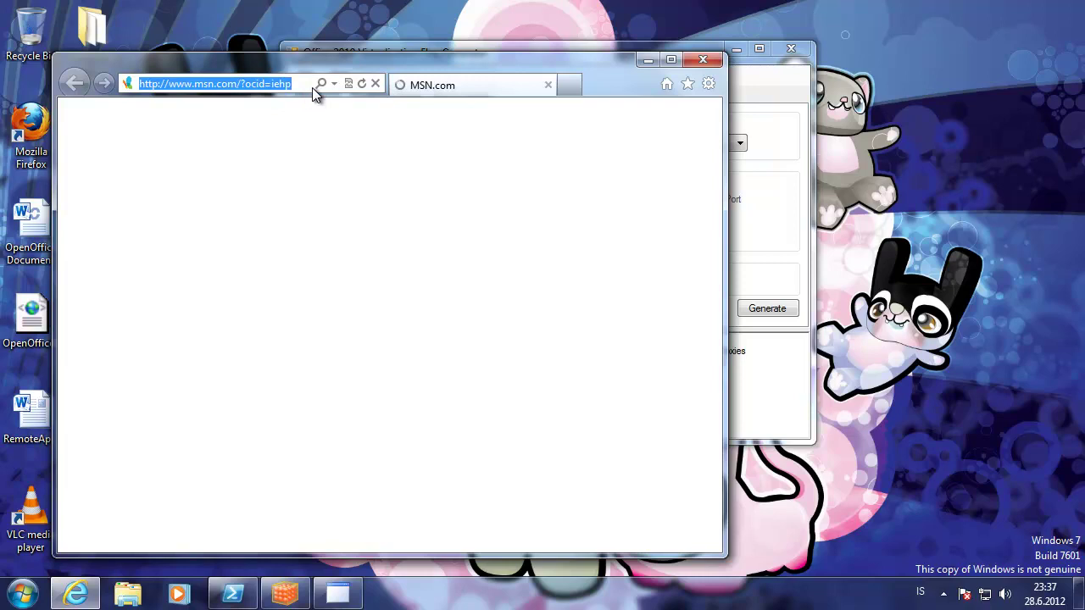
pyautogui.write('a')
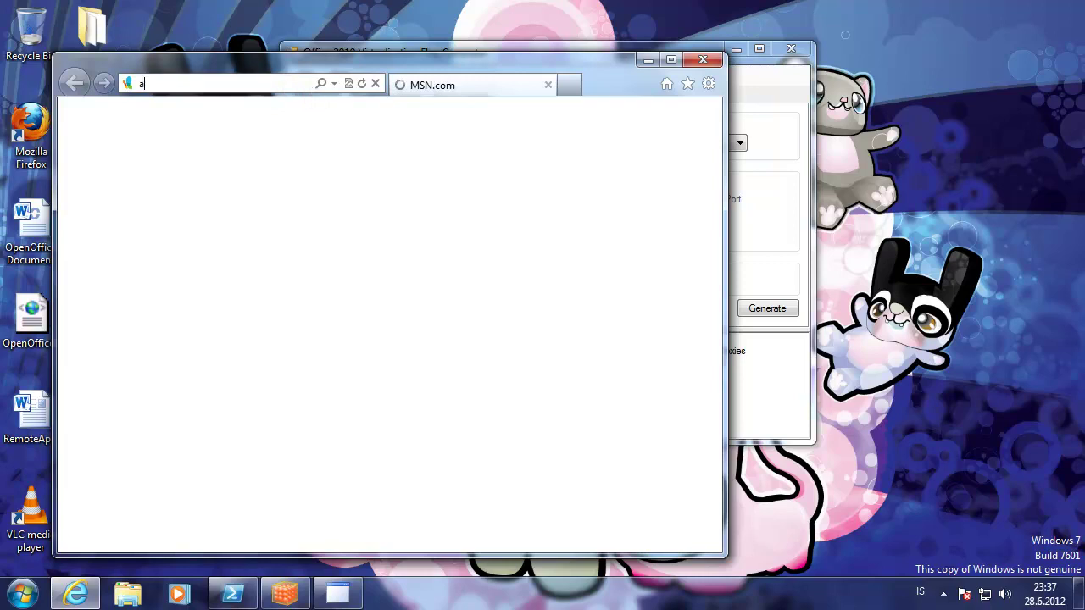
pyautogui.write('ap')
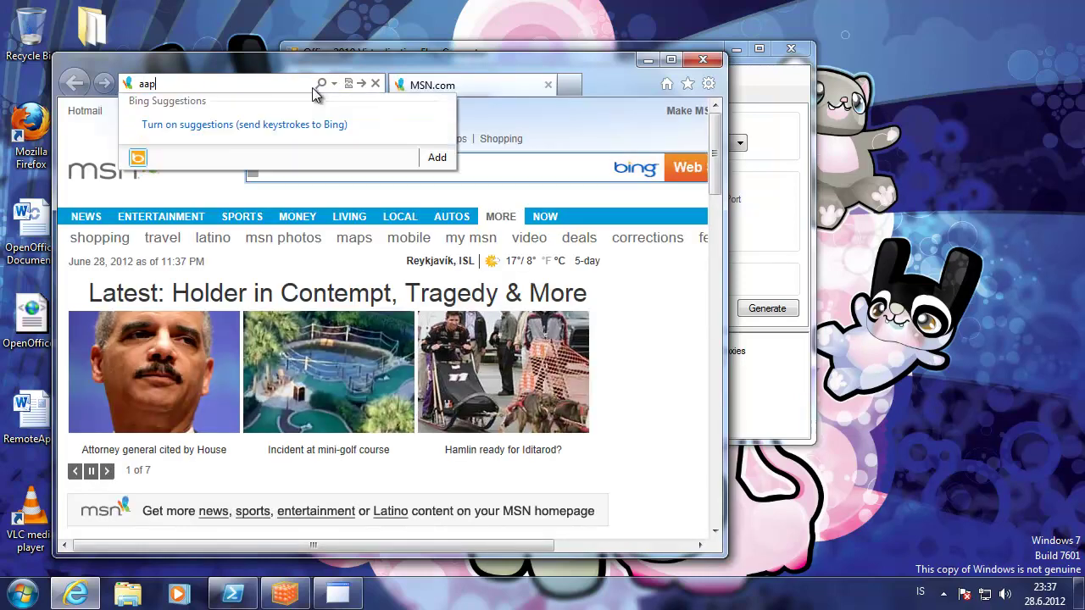
pyautogui.write('p://appvid.blogspot.com')
pyautogui.press('Return')
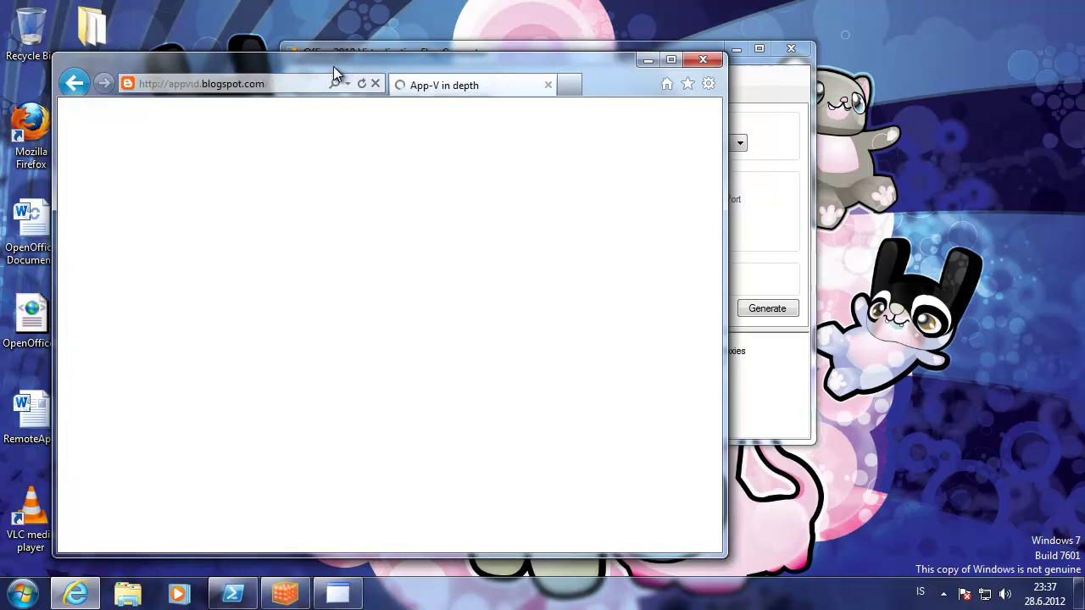
pyautogui.doubleClick(333, 66)
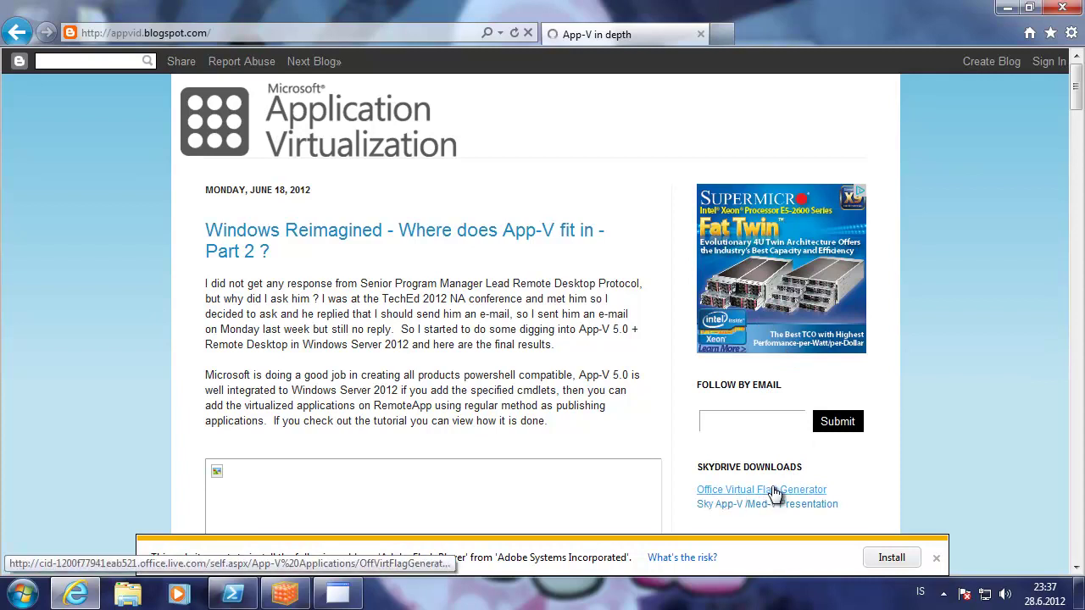
# Follow the blog's SkyDrive download link for Office Virtual Flag Generator and dismiss the Adobe Flash Player add-on prompt.
pyautogui.scroll(-3, 754, 496)
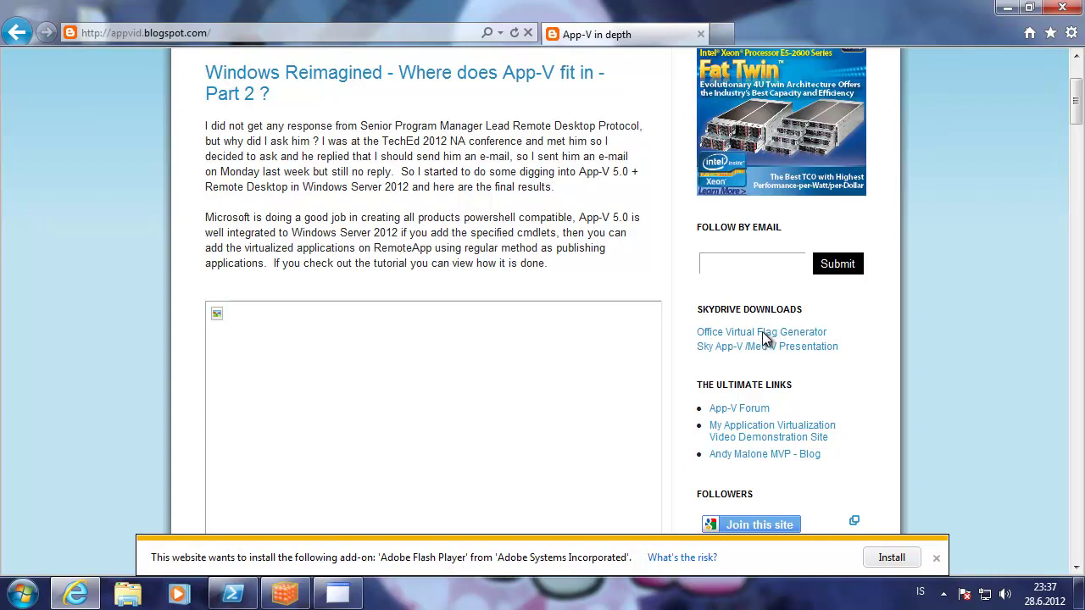
pyautogui.click(766, 338)
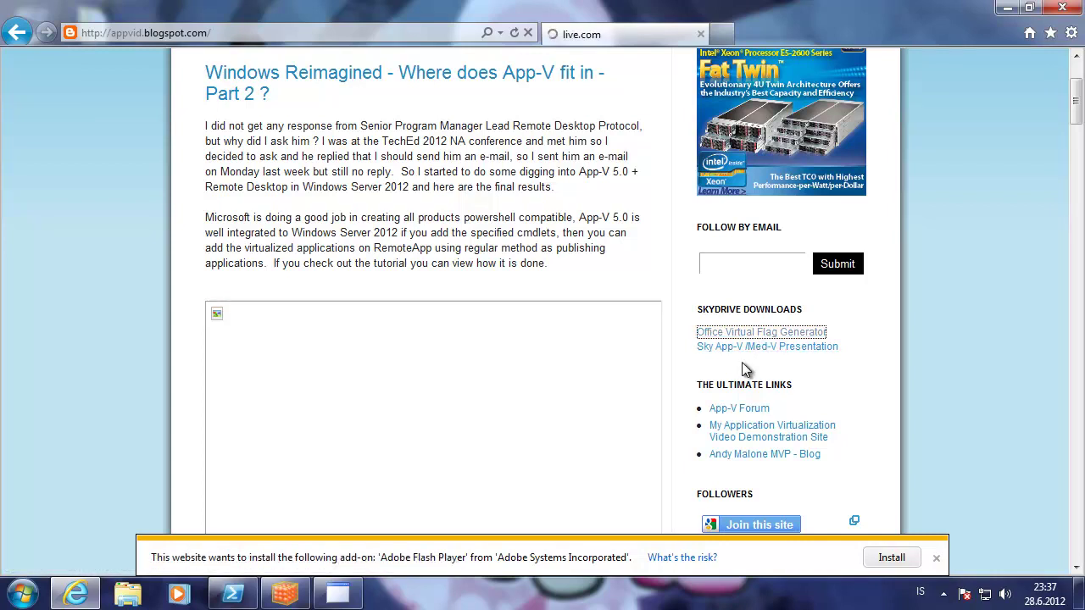
pyautogui.click(936, 563)
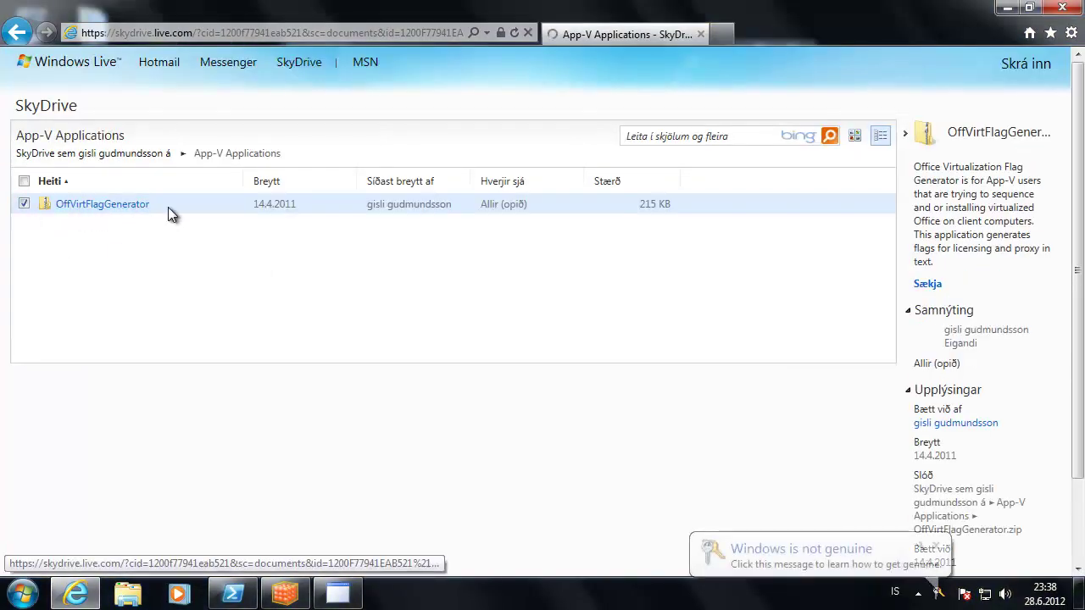
# Check the OffVirtFlagGenerator file's context options on SkyDrive, dismiss the Windows notification and close the browser.
pyautogui.rightClick(140, 214)
pyautogui.press('Escape')
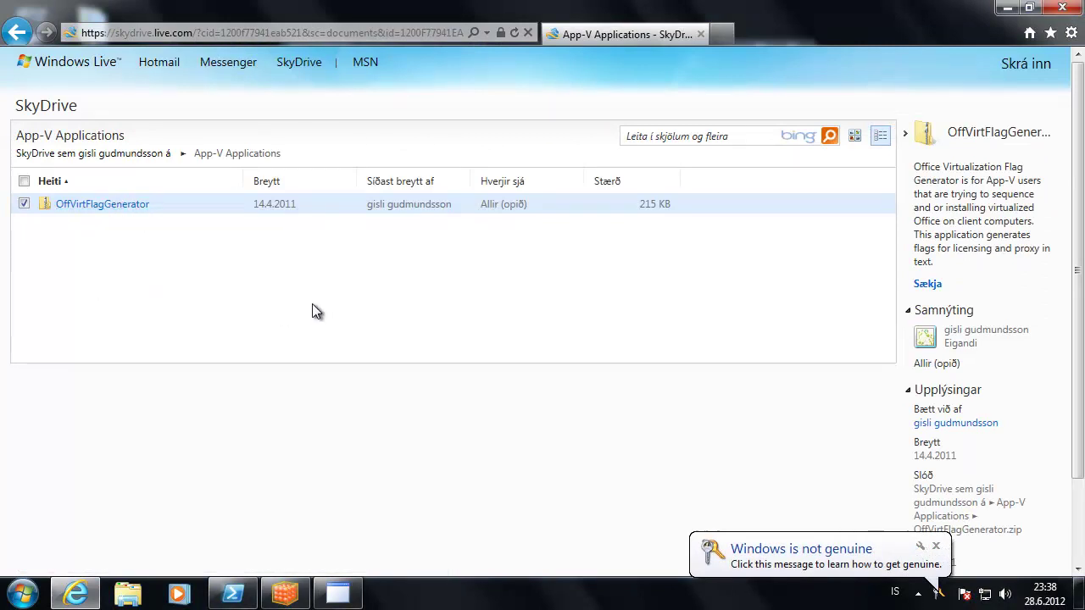
pyautogui.click(935, 546)
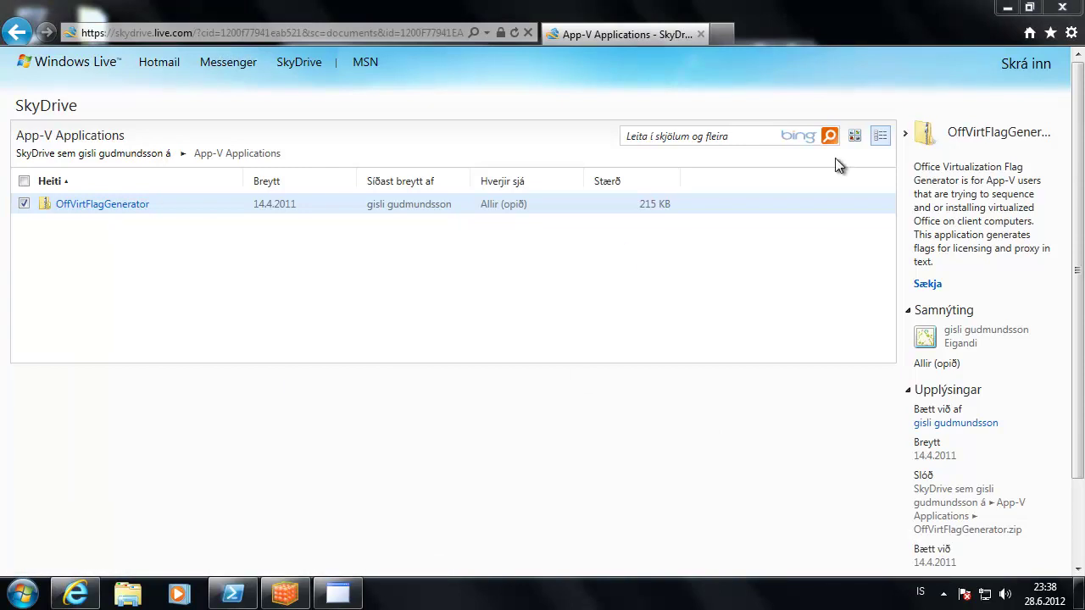
pyautogui.click(1062, 7)
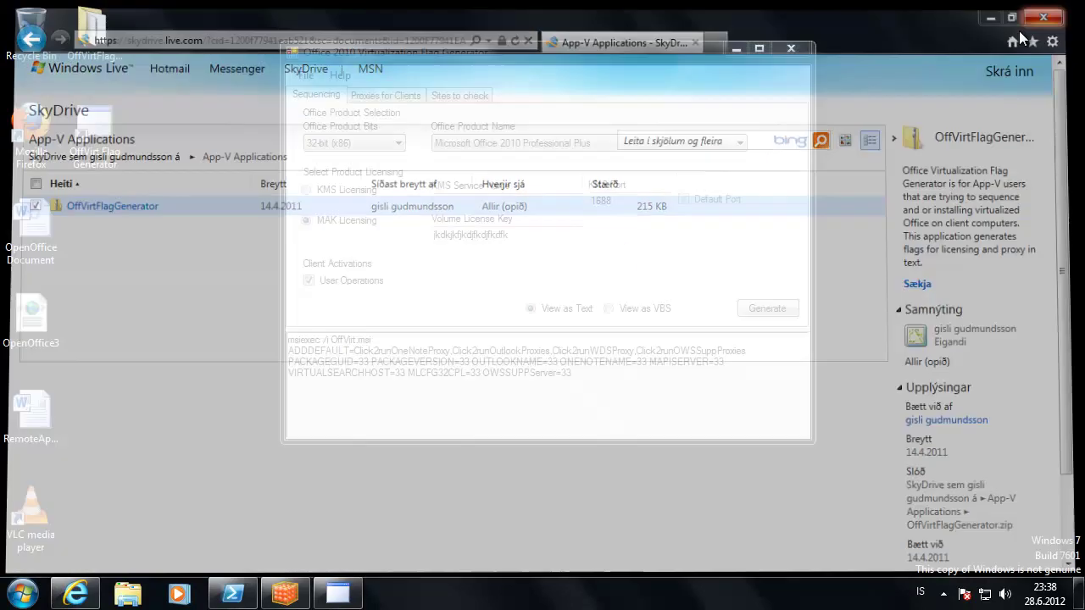